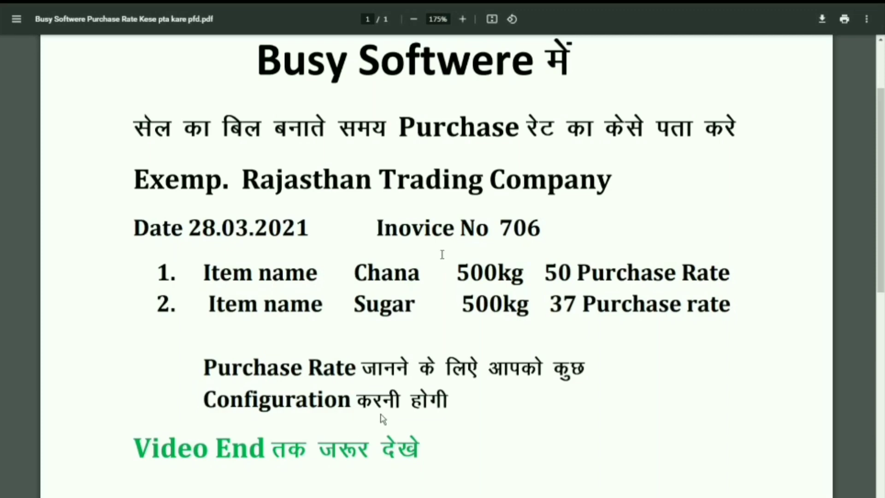
# - Switch to Busy and open a new purchase voucher for entry
pyautogui.hotkey('alt', 'Tab')
pyautogui.press('Escape')
pyautogui.press('Return')
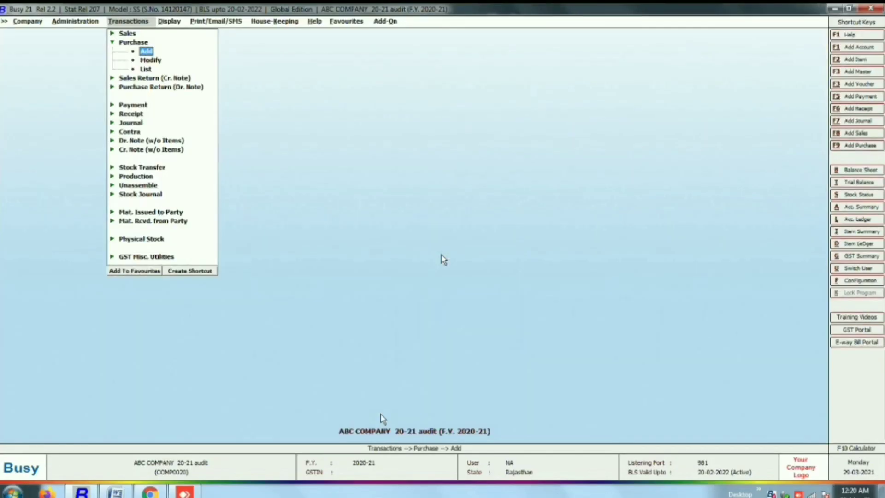
pyautogui.press('Escape')
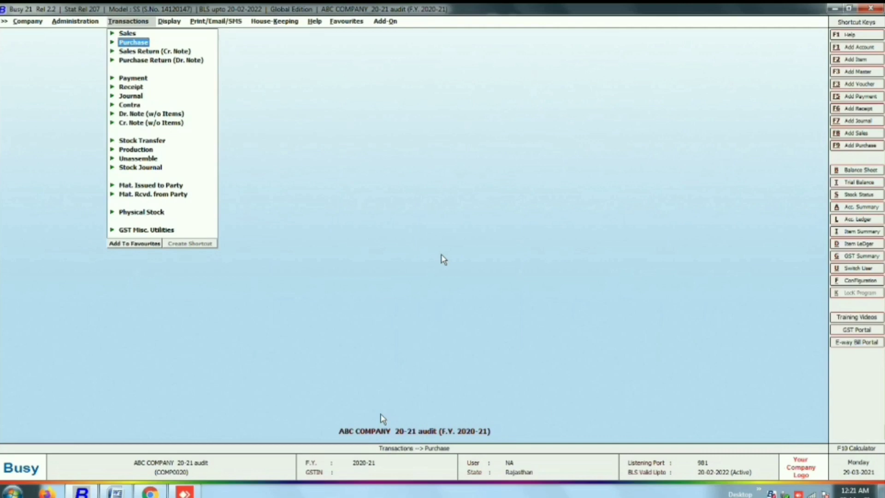
pyautogui.press('Return')
pyautogui.press('Return')
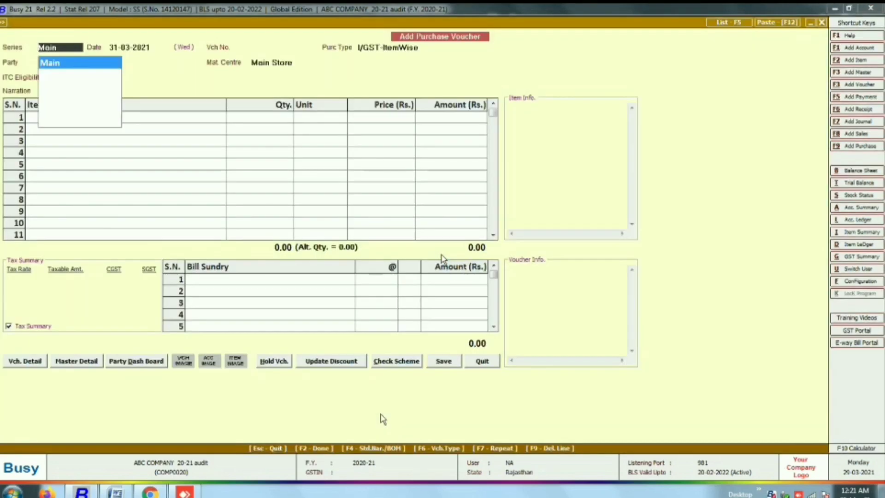
# - Keep the Main series, date the purchase voucher 28-03-2021 and choose the 00L/GST-ItemWise purchase type
pyautogui.press('Return')
pyautogui.write('28-3')
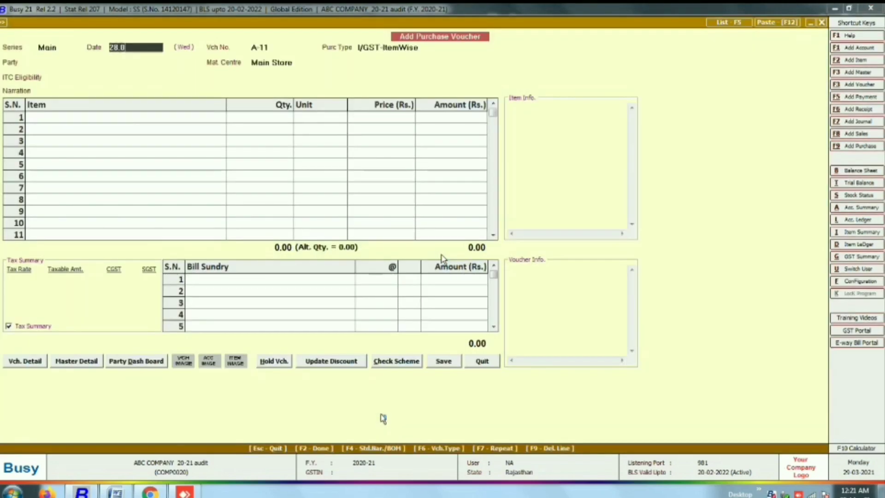
pyautogui.press('Return')
pyautogui.write('03-2021')
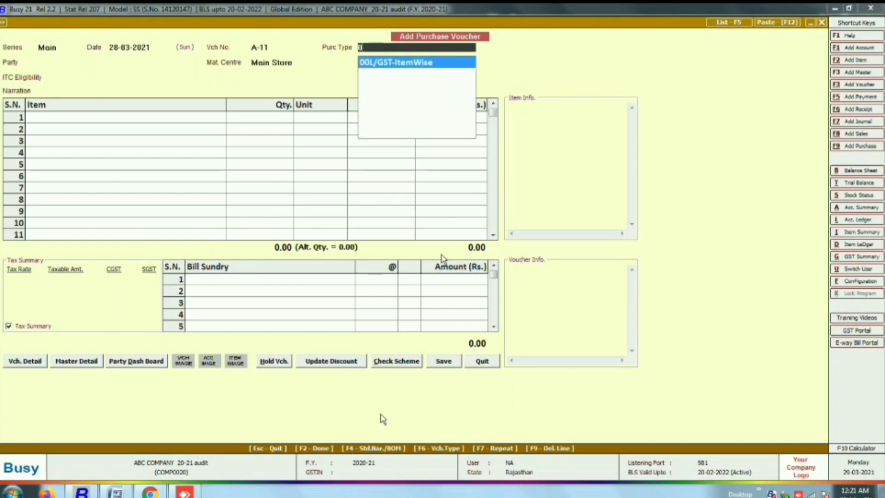
pyautogui.press('Return')
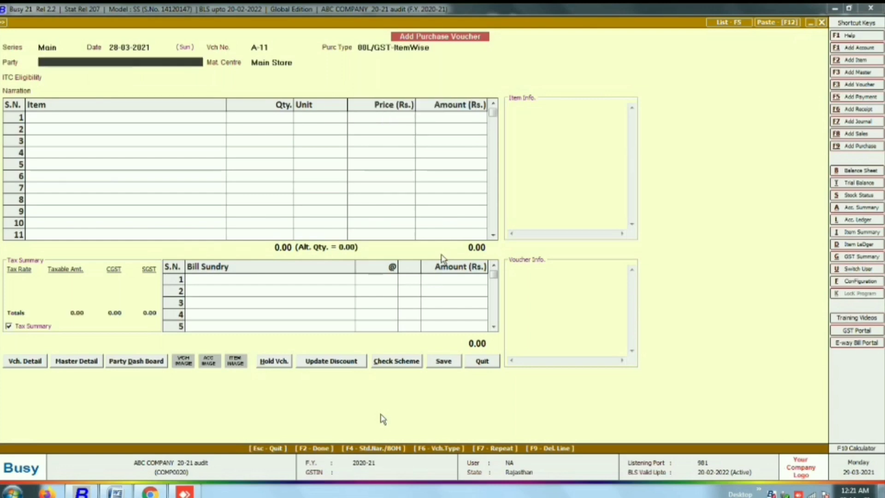
# - Choose RAJASTHAN TRADING COMPANY as the party, continue despite its unregistered status, and accept Input Goods/Services eligibility and the optional field
pyautogui.write('raj')
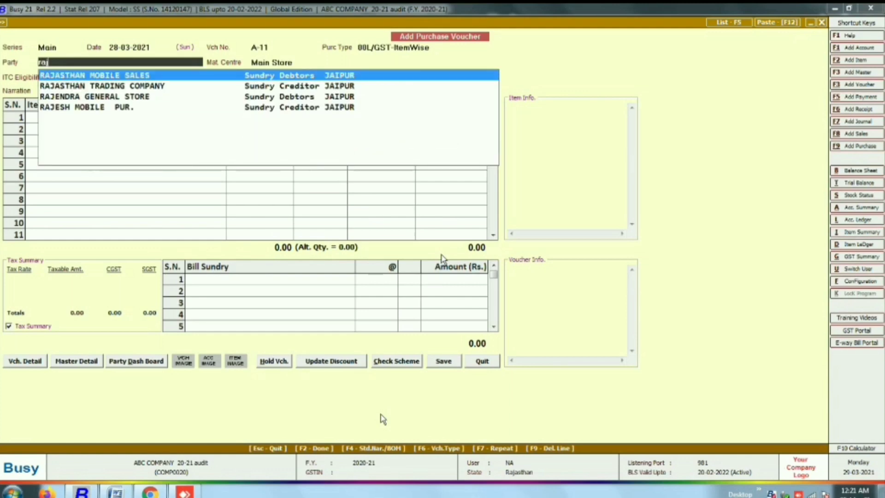
pyautogui.press('Down')
pyautogui.press('Return')
pyautogui.press('Escape')
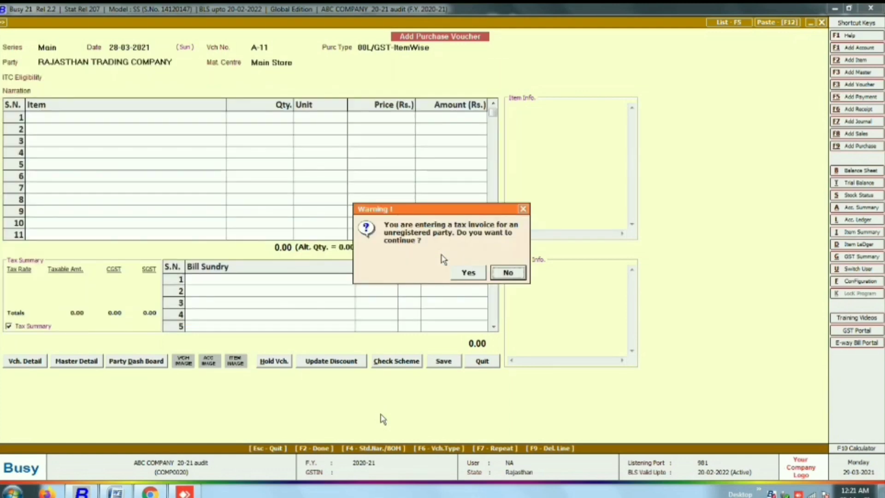
pyautogui.press('Left')
pyautogui.press('Return')
pyautogui.press('Return')
pyautogui.press('Return')
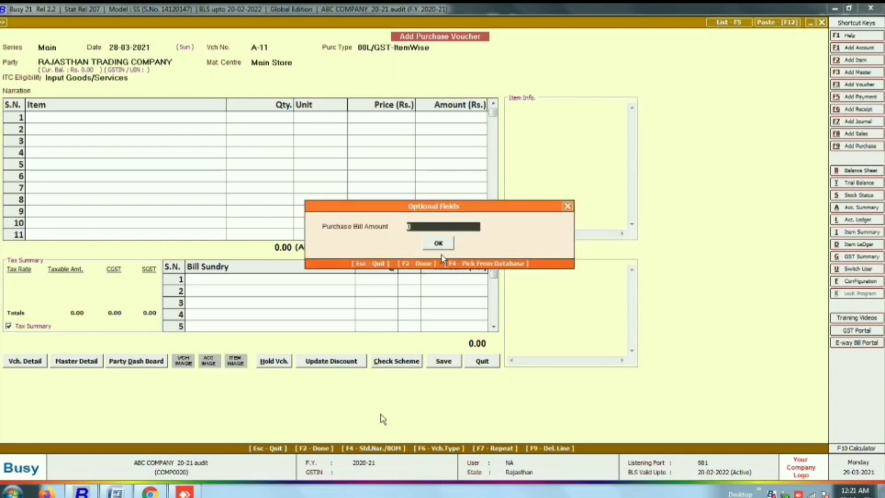
pyautogui.press('Return')
pyautogui.press('Return')
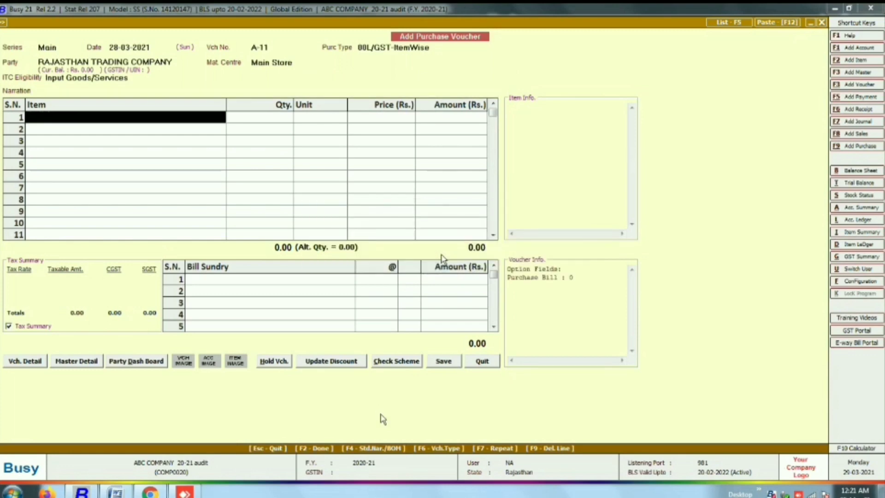
# - Enter CHANA as the first item with a quantity of 500 Kgs. and a price of 50
pyautogui.write('ch')
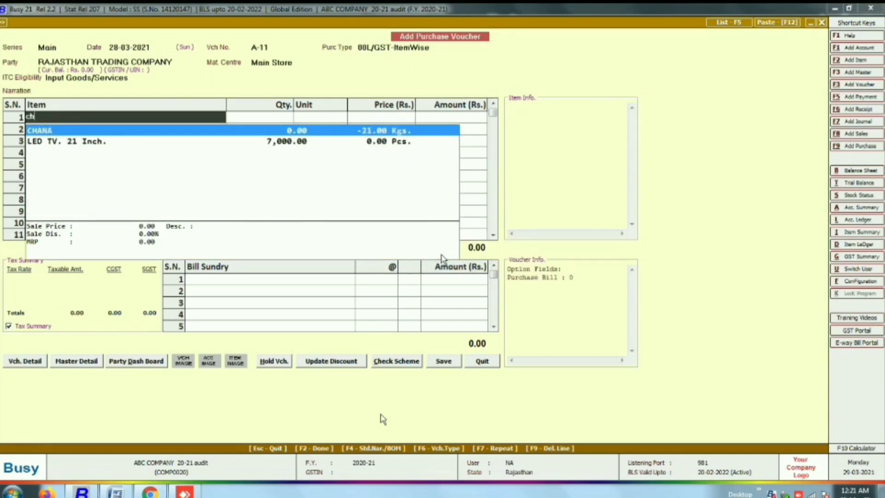
pyautogui.press('Return')
pyautogui.write('500')
pyautogui.press('Return')
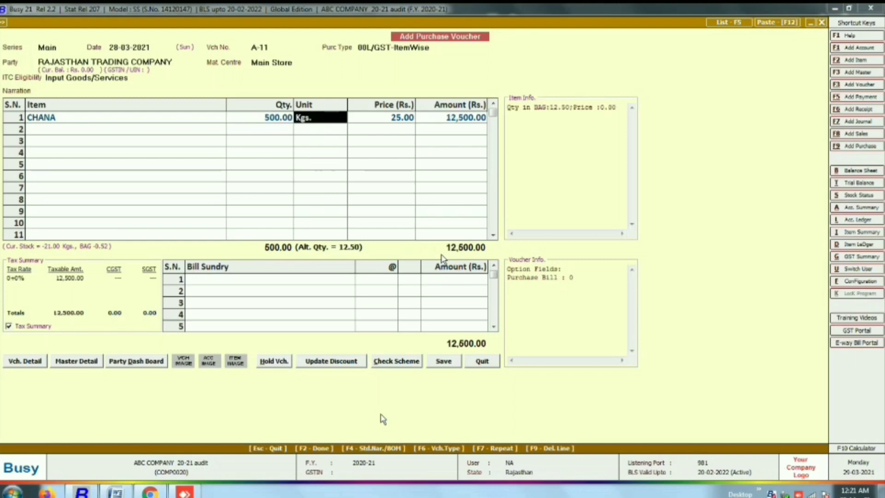
pyautogui.press('Return')
pyautogui.press('Return')
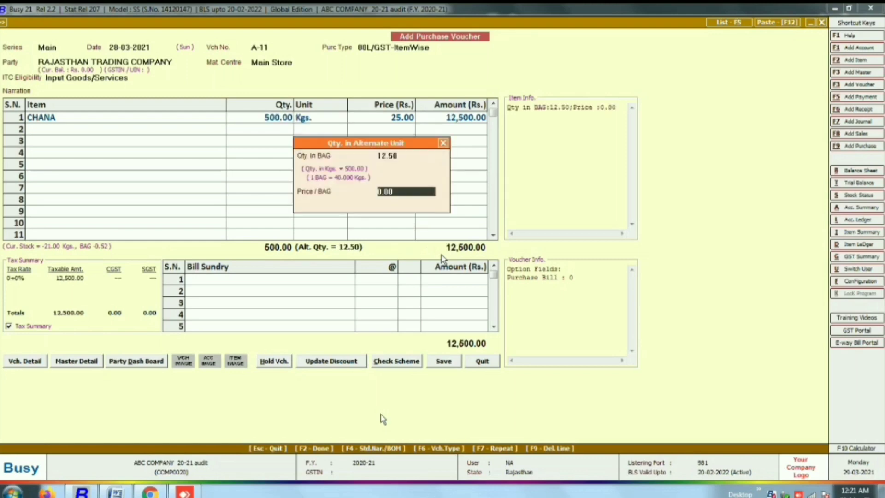
pyautogui.press('Return')
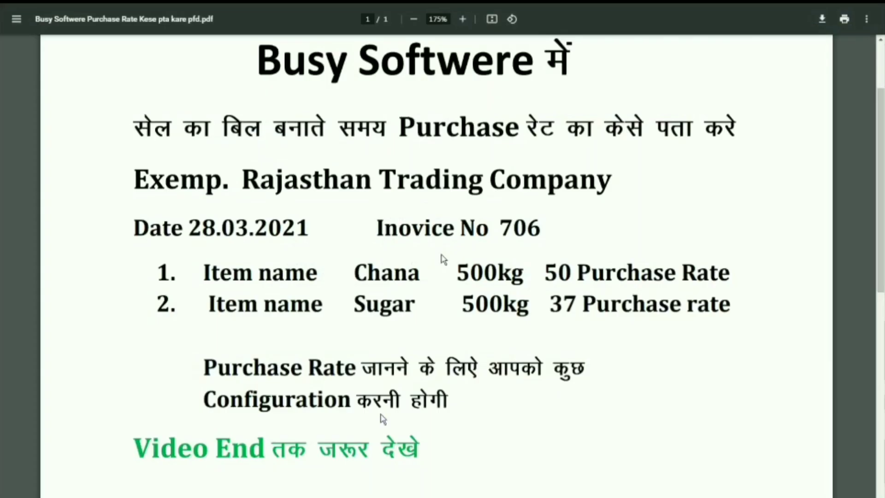
pyautogui.hotkey('alt', 'Tab')
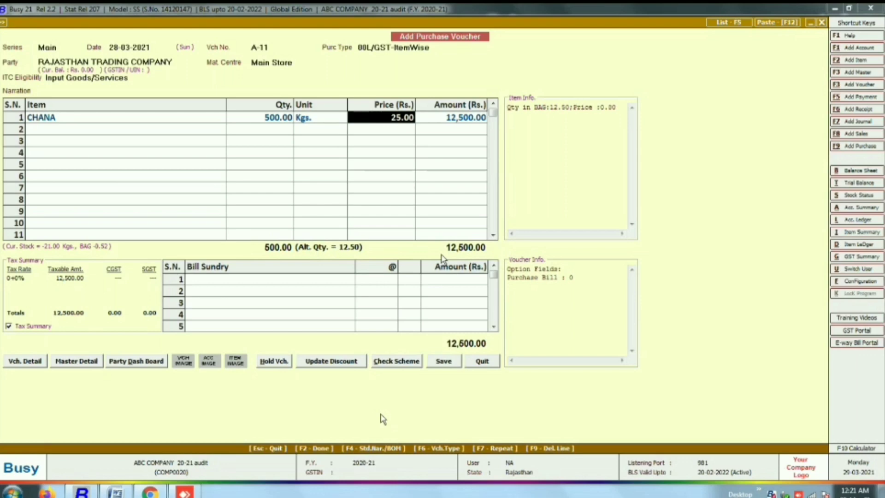
pyautogui.write('50')
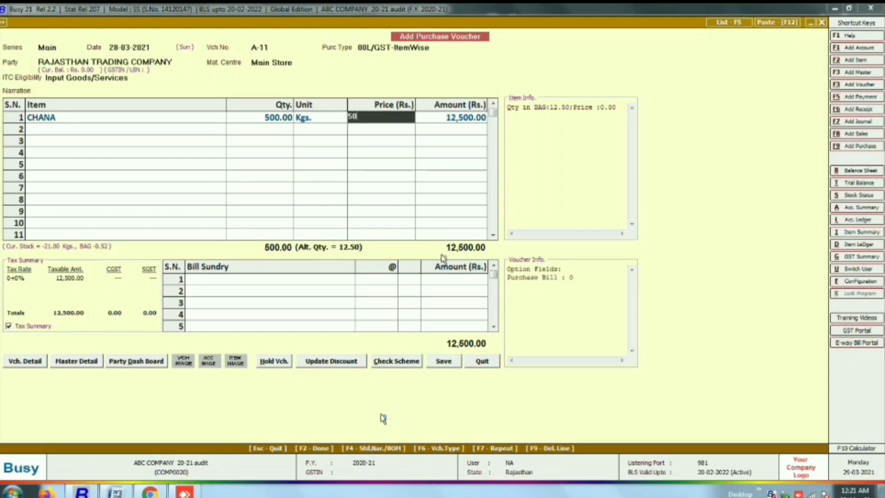
pyautogui.press('Return')
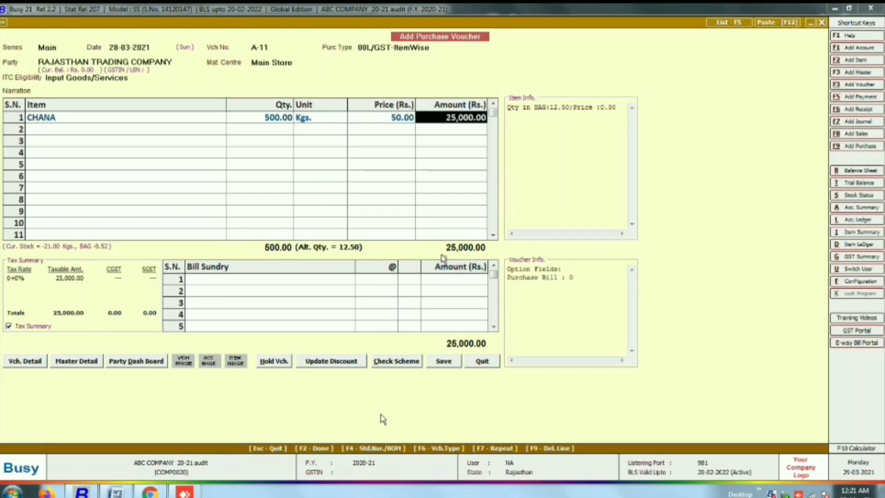
pyautogui.press('Left')
pyautogui.press('Left')
pyautogui.press('Left')
pyautogui.press('Left')
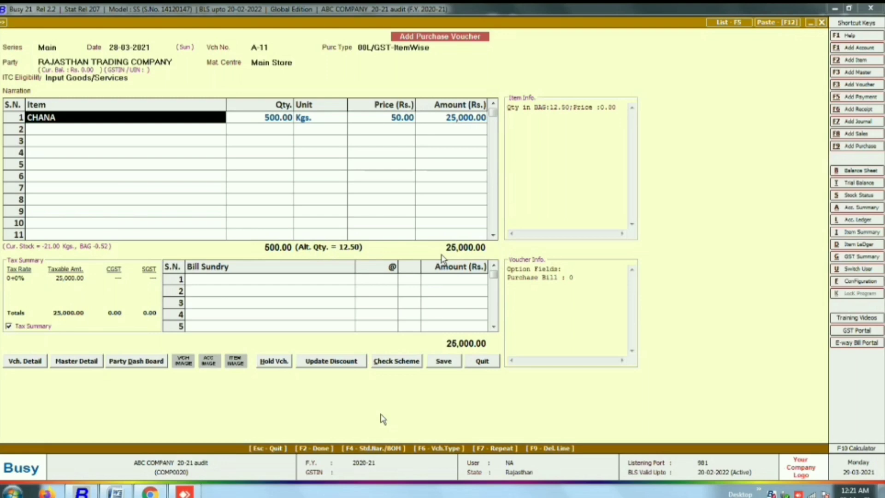
pyautogui.hotkey('alt', 'm')
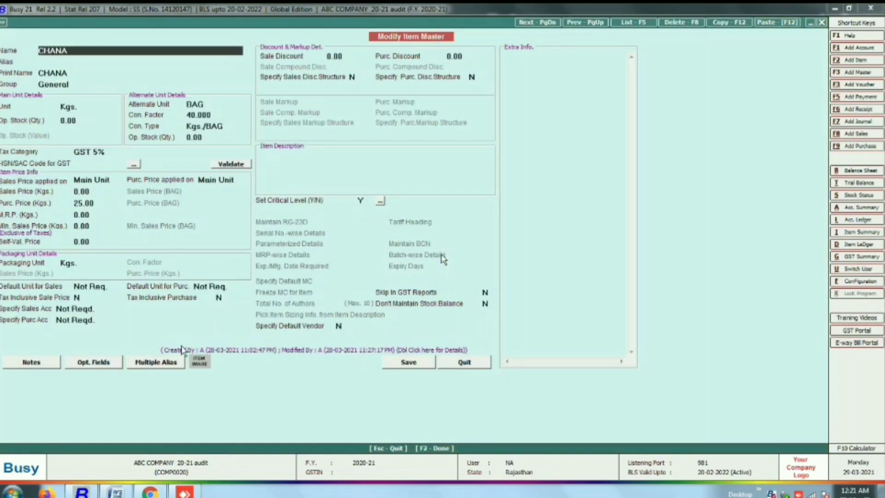
pyautogui.click(97, 205)
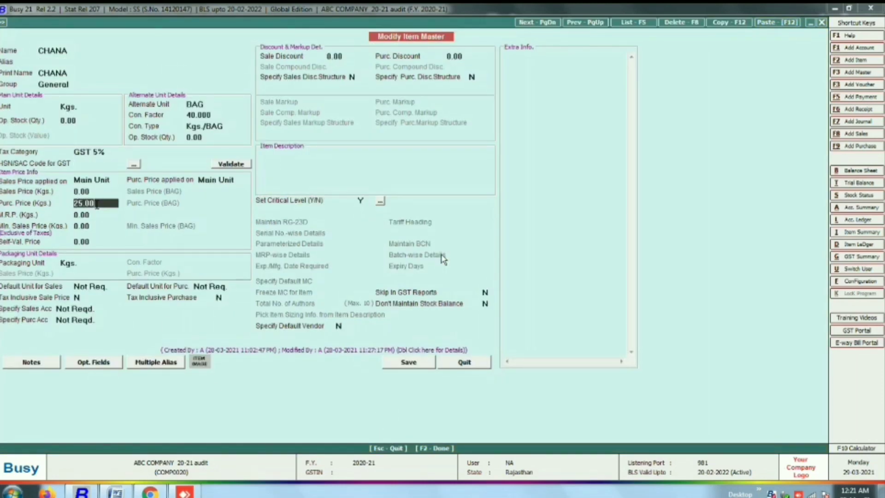
pyautogui.press('BackSpace')
pyautogui.press('BackSpace')
pyautogui.press('BackSpace')
pyautogui.press('BackSpace')
pyautogui.press('BackSpace')
pyautogui.write('50')
pyautogui.press('Return')
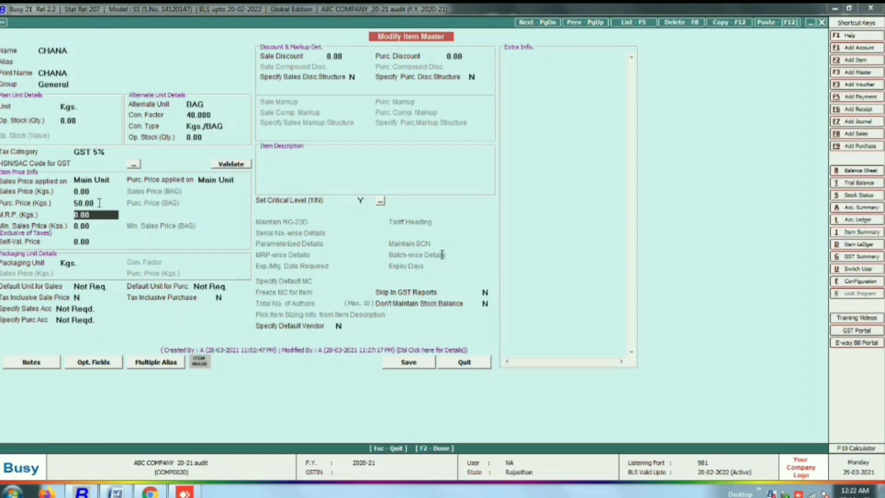
pyautogui.press('Escape')
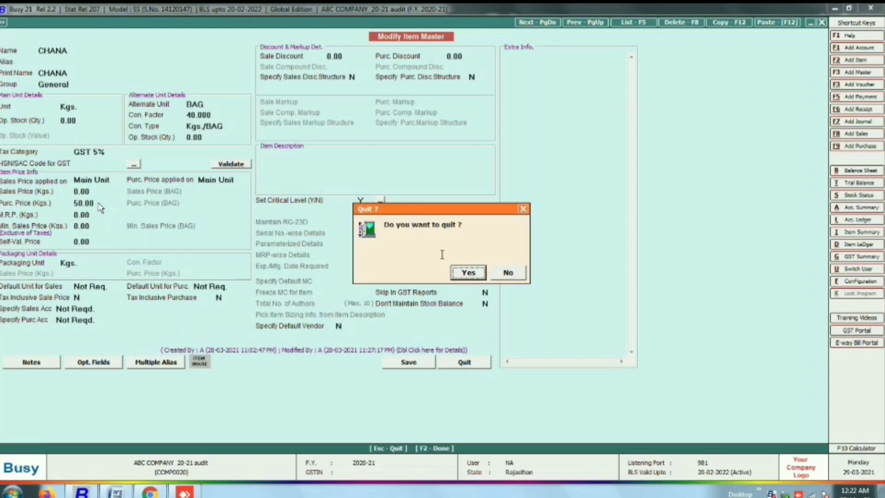
pyautogui.press('Return')
pyautogui.press('Return')
pyautogui.press('Return')
pyautogui.press('Return')
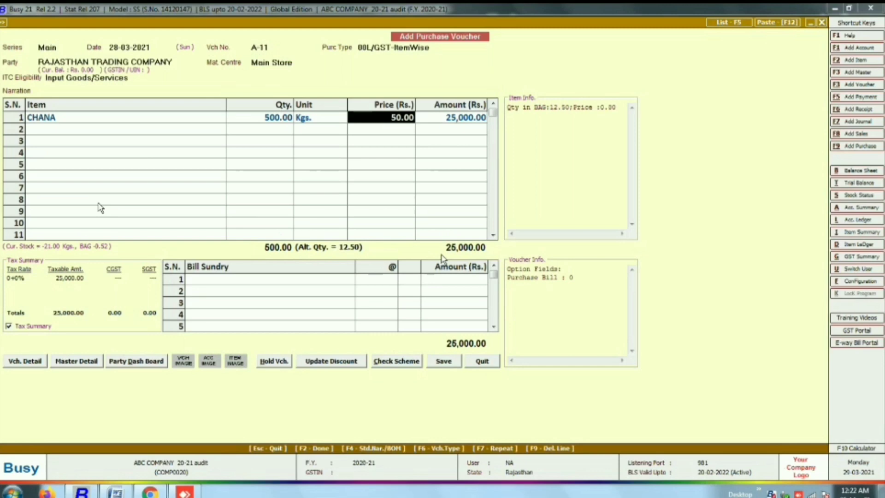
# - Set CHANA's purchase price per Kgs. to 50 in its item master and save it without an HSN/SAC code
pyautogui.hotkey('shift', 'Tab')
pyautogui.hotkey('shift', 'Tab')
pyautogui.hotkey('shift', 'Tab')
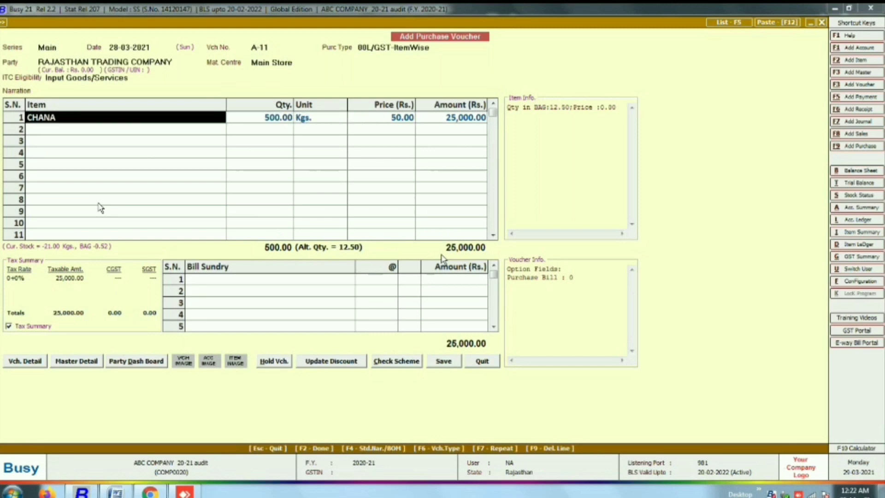
pyautogui.hotkey('alt', 'm')
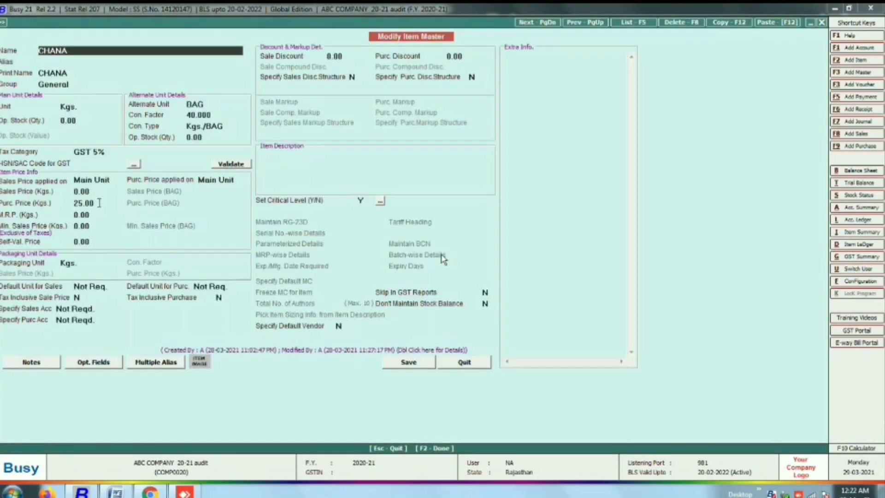
pyautogui.press('Return')
pyautogui.press('Return')
pyautogui.press('Return')
pyautogui.press('Return')
pyautogui.press('Return')
pyautogui.press('Return')
pyautogui.press('Return')
pyautogui.press('Return')
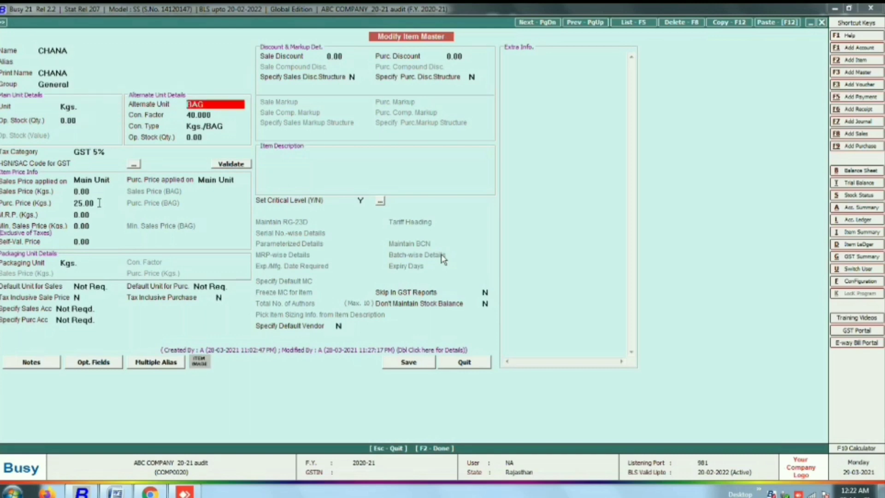
pyautogui.press('Return')
pyautogui.press('Return')
pyautogui.press('Return')
pyautogui.press('Return')
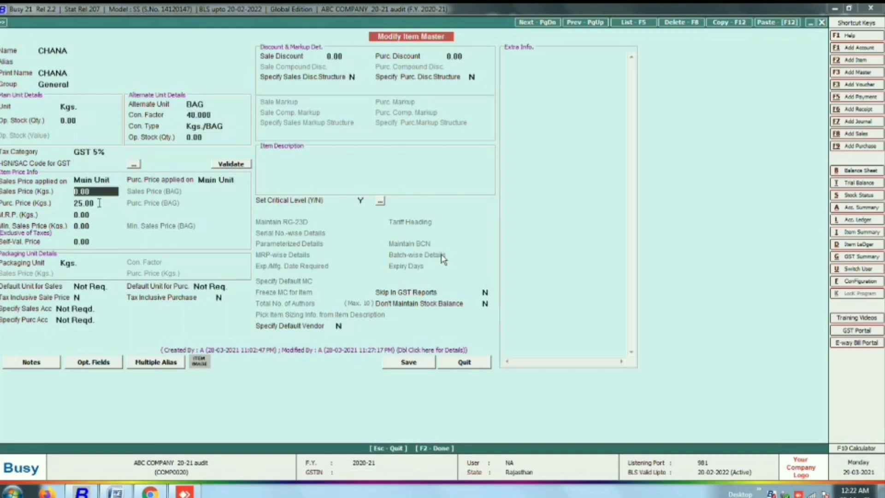
pyautogui.write('50')
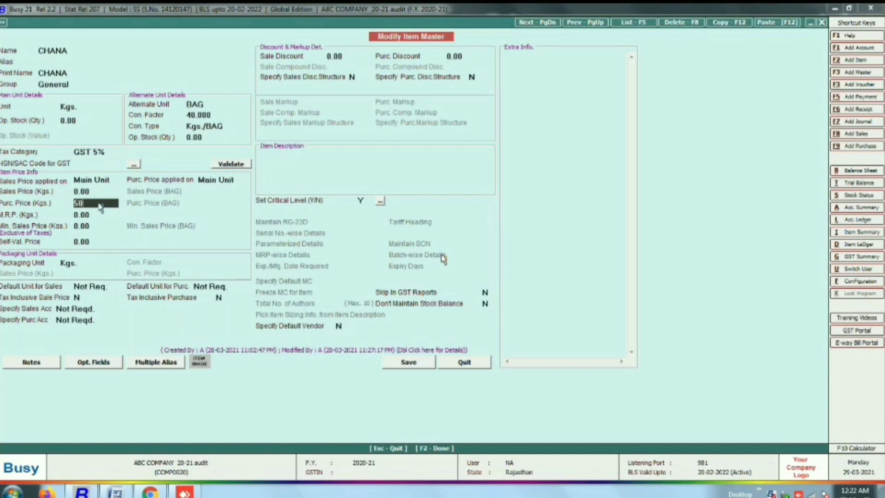
pyautogui.press('F2')
pyautogui.press('Left')
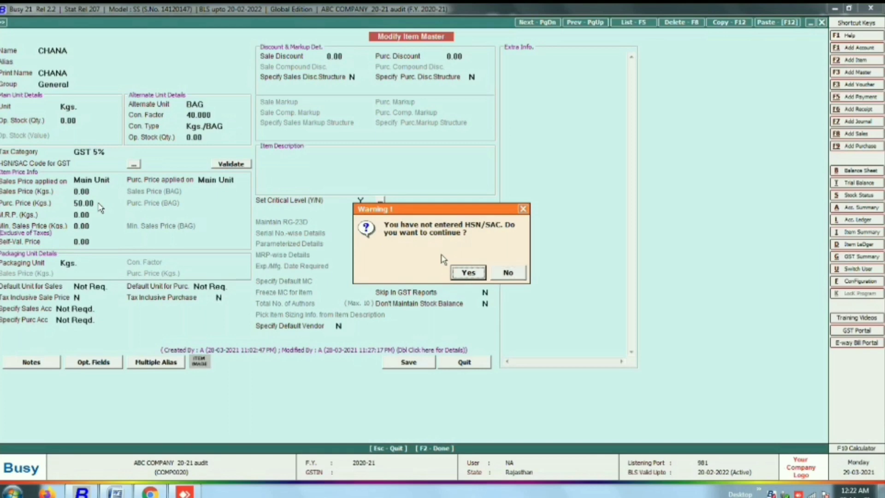
pyautogui.press('Return')
pyautogui.press('Return')
# - Complete the CHANA line by accepting its quantity, unit, price and item-wise GST
pyautogui.press('Return')
pyautogui.press('Return')
pyautogui.press('Return')
pyautogui.press('Return')
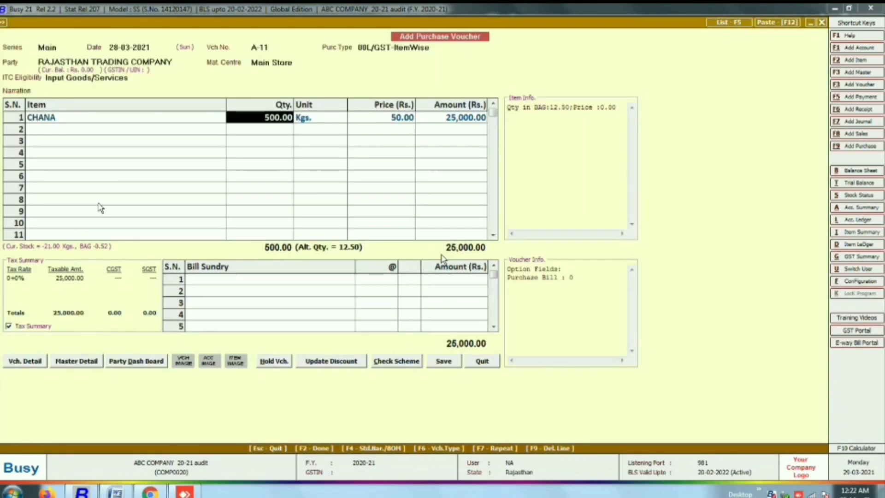
pyautogui.press('Return')
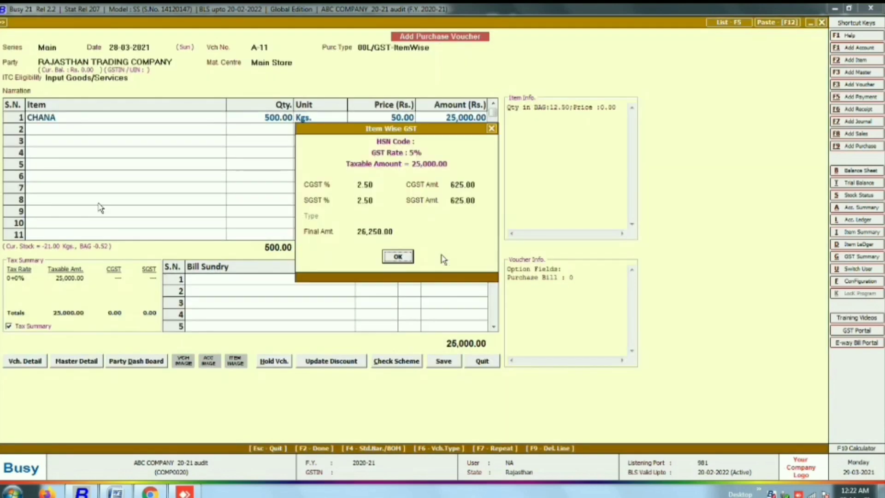
pyautogui.press('Return')
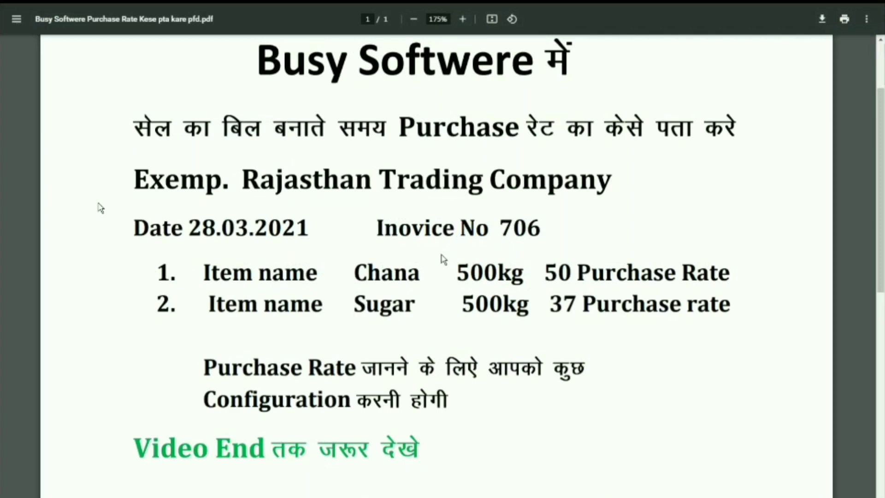
# - Switch back to Busy and enter SUGAR as the second item with a quantity of 500 Kgs
pyautogui.hotkey('alt', 'Tab')
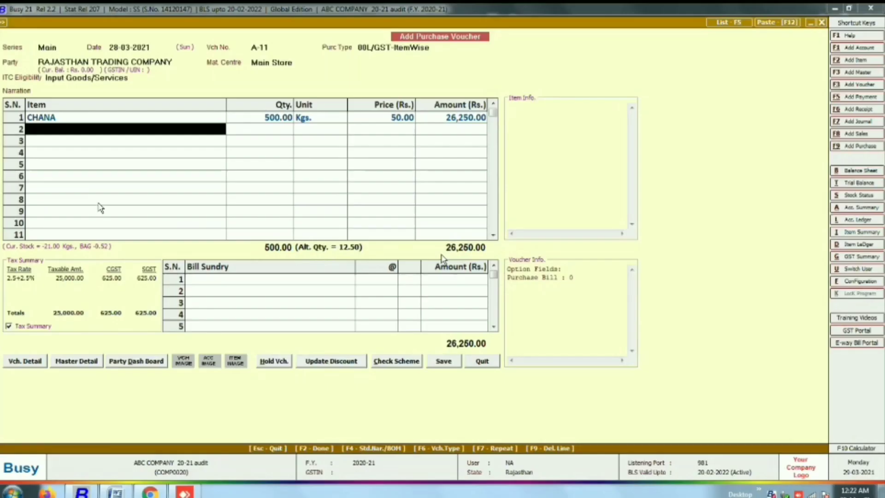
pyautogui.write('sug')
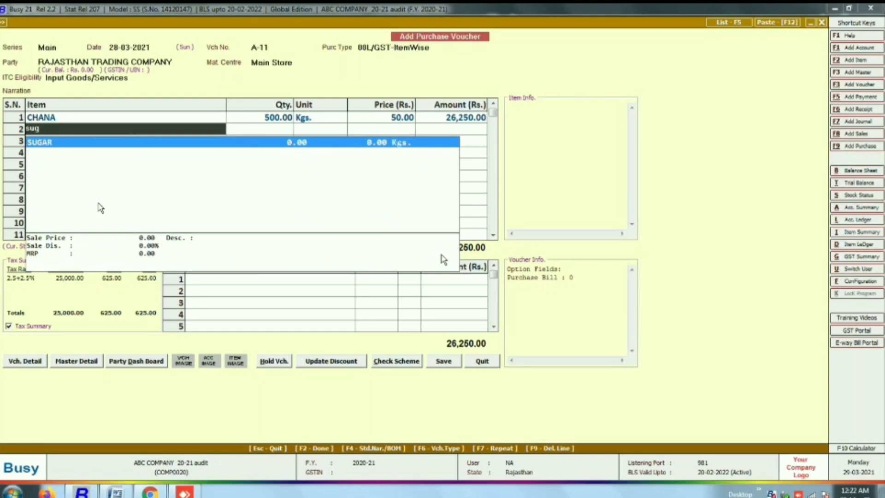
pyautogui.press('Return')
pyautogui.write('500')
pyautogui.press('Return')
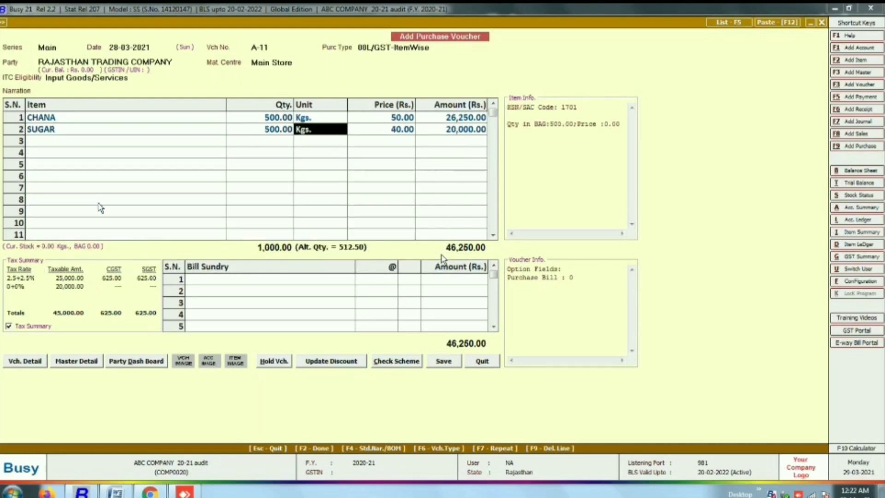
# - Check SUGAR's purchase rate in the example PDF and set its price in the Busy voucher to 37
pyautogui.press('Return')
pyautogui.press('Return')
pyautogui.press('Return')
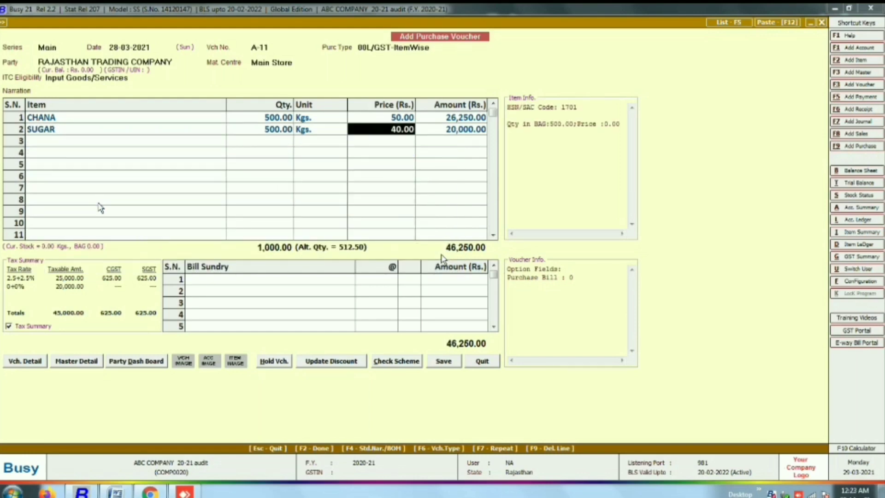
pyautogui.hotkey('alt', 'Tab')
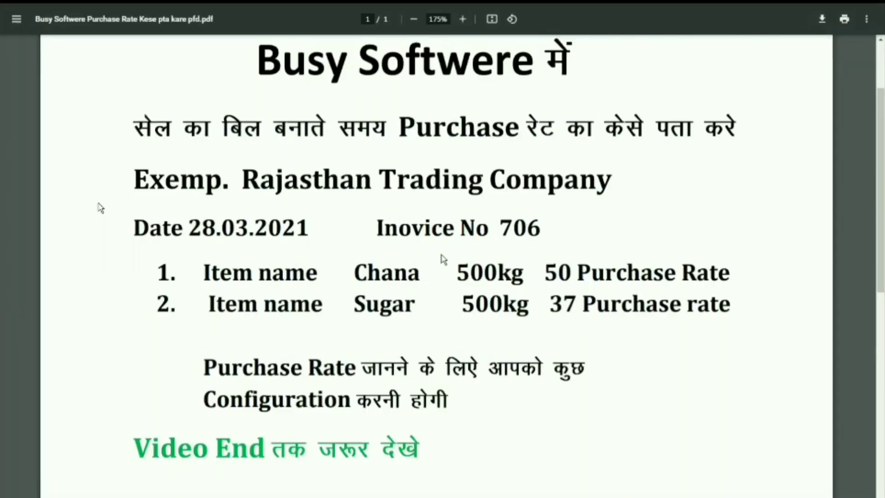
pyautogui.hotkey('alt', 'Tab')
pyautogui.write('37')
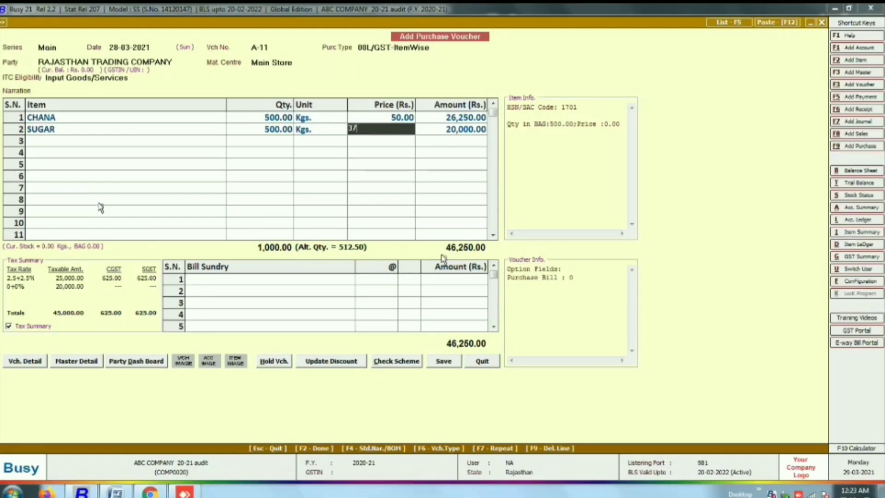
pyautogui.press('Return')
# - Set SUGAR's purchase price per Kgs. to 37 in its item master and save the master
pyautogui.hotkey('shift', 'Tab')
pyautogui.hotkey('shift', 'Tab')
pyautogui.hotkey('shift', 'Tab')
pyautogui.hotkey('shift', 'Tab')
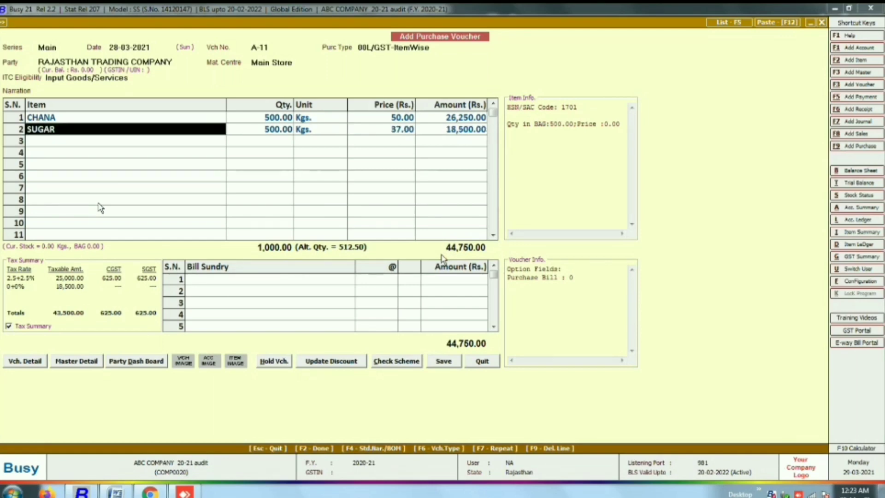
pyautogui.hotkey('alt', 'm')
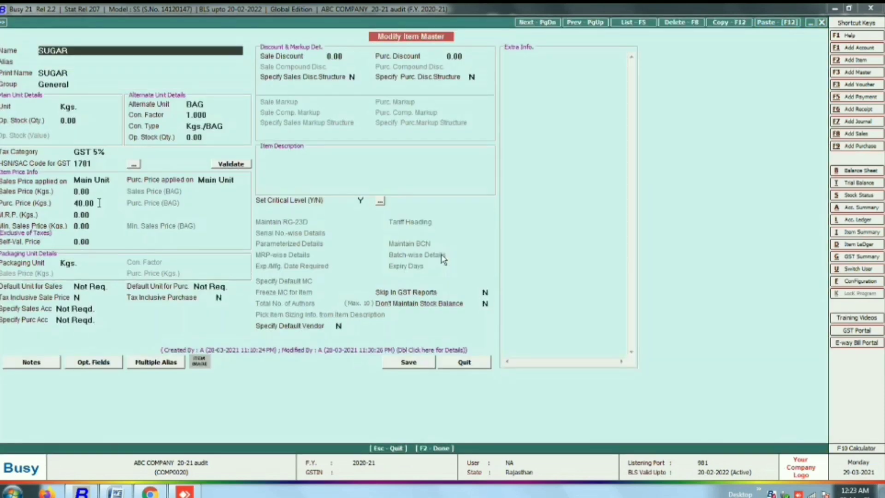
pyautogui.press('Return')
pyautogui.press('Return')
pyautogui.press('Return')
pyautogui.press('Return')
pyautogui.press('Return')
pyautogui.press('Return')
pyautogui.press('Return')
pyautogui.press('Return')
pyautogui.press('Return')
pyautogui.press('Return')
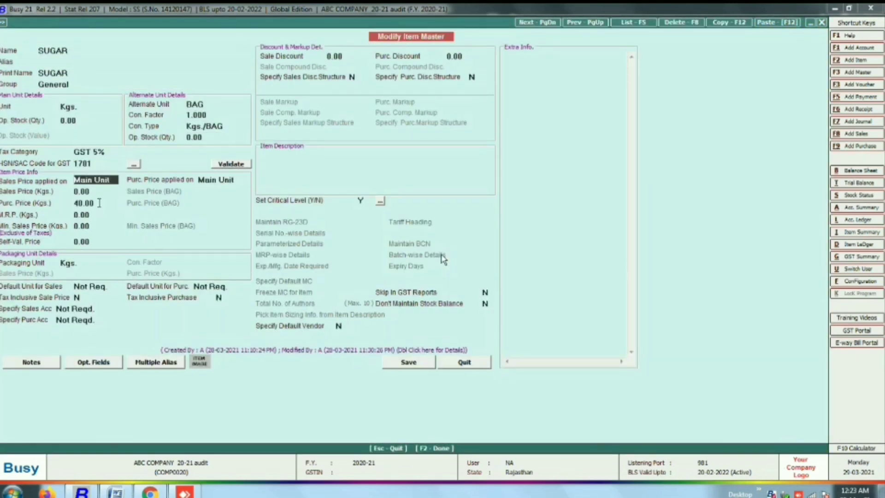
pyautogui.write('0')
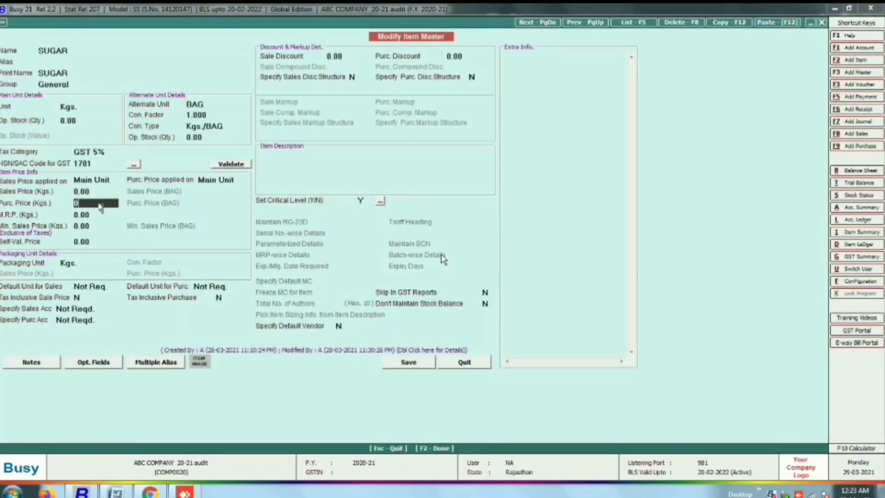
pyautogui.press('BackSpace')
pyautogui.write('37')
pyautogui.press('Return')
pyautogui.press('Return')
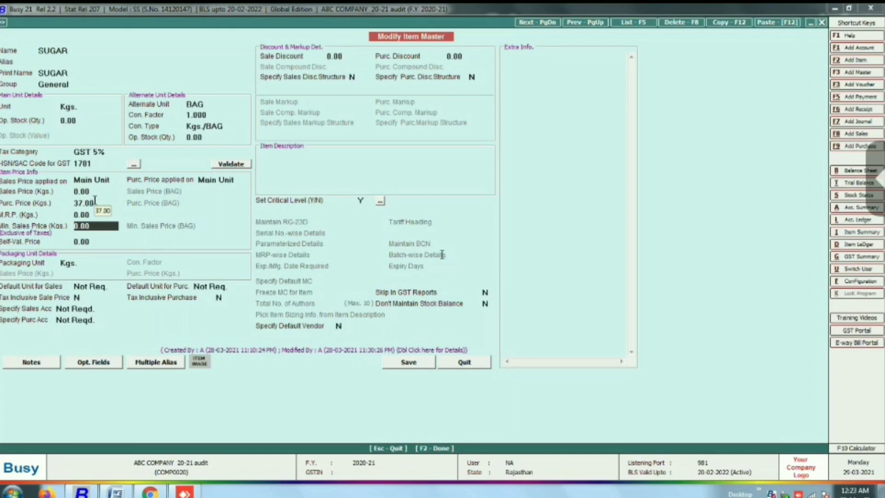
pyautogui.press('F2')
pyautogui.press('Return')
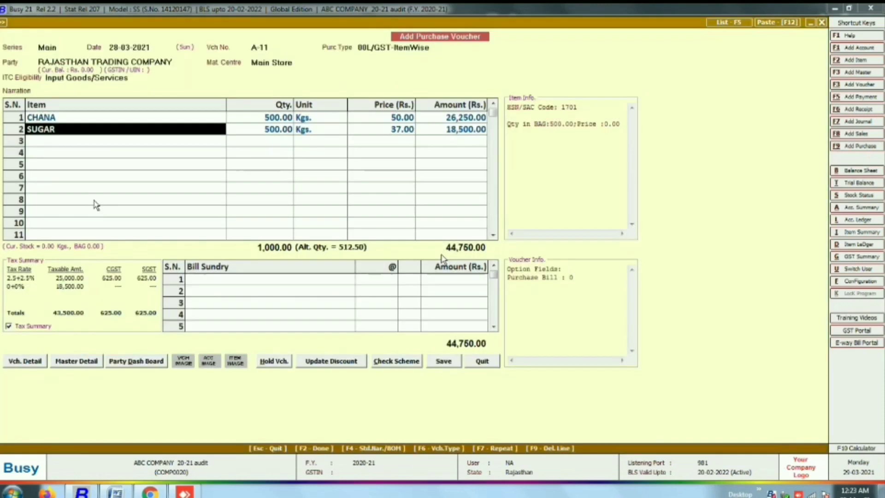
# - Complete the SUGAR line by accepting its quantity, alternate unit quantity in BAG, price and tax
pyautogui.press('Return')
pyautogui.press('Return')
pyautogui.press('Return')
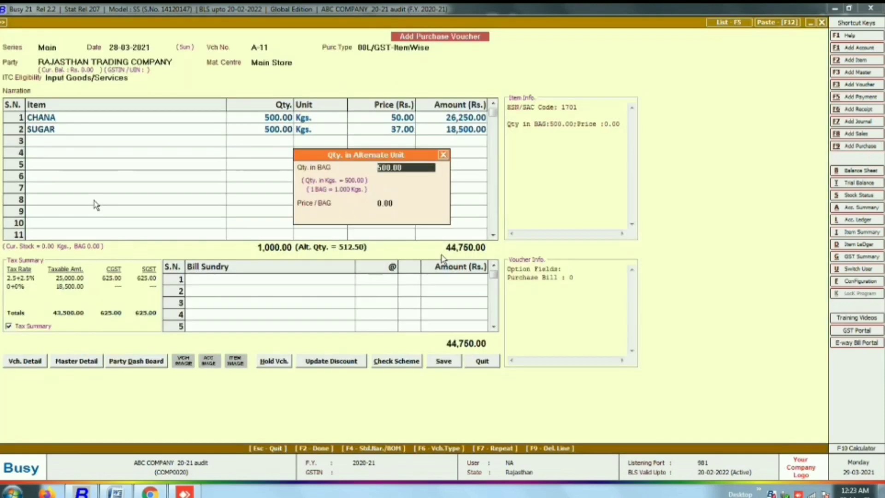
pyautogui.press('Return')
pyautogui.press('Return')
pyautogui.press('Return')
pyautogui.press('Return')
pyautogui.press('Return')
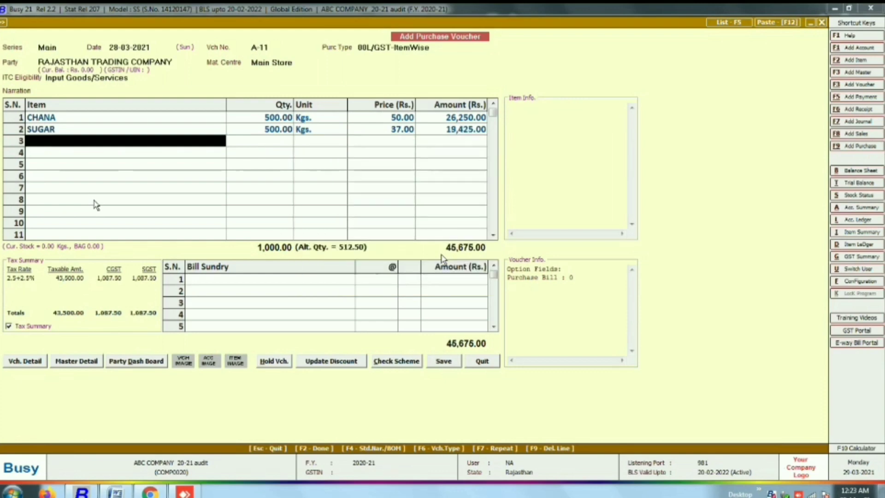
# - Finish the item entry and record purchase bill number 706 dated 28-03-2021 in the GST reporting details
pyautogui.press('Return')
pyautogui.press('Return')
pyautogui.press('Return')
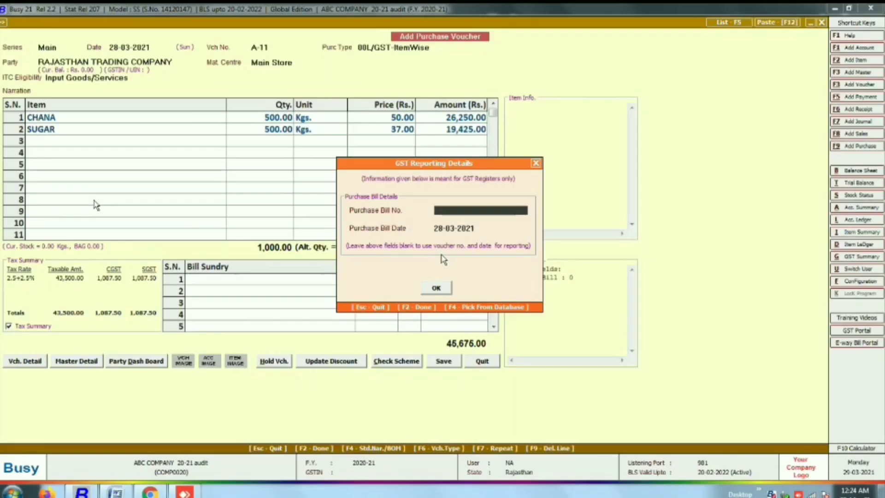
pyautogui.write('706')
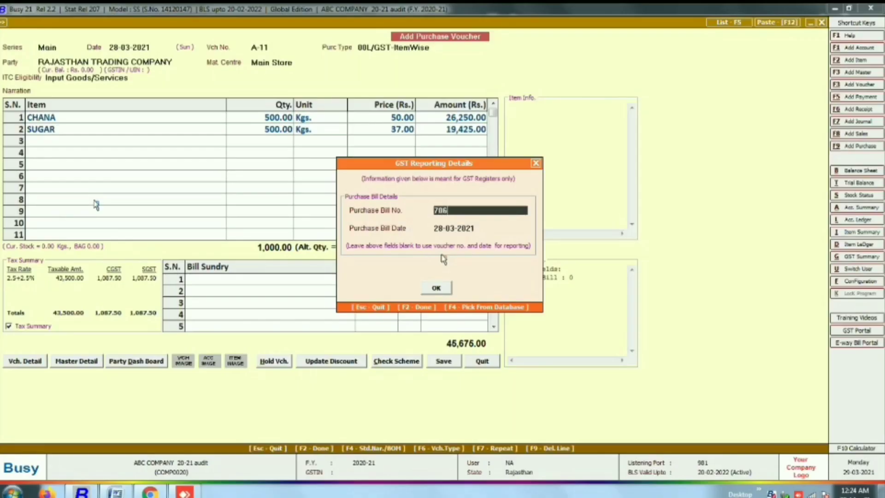
pyautogui.press('Return')
pyautogui.press('Return')
pyautogui.press('Return')
pyautogui.press('Return')
pyautogui.press('Return')
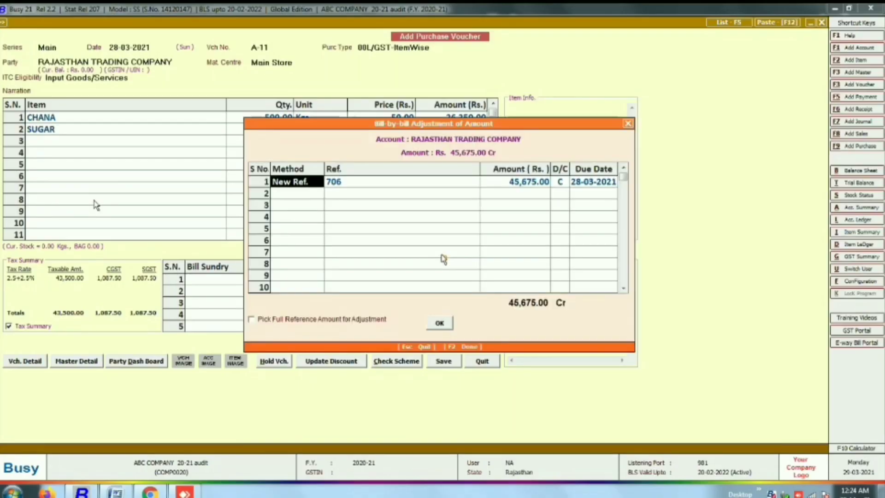
# - Accept the New Ref. bill adjustment and the LAL GOLDAN TRANSPORT details, and save the purchase voucher without printing it
pyautogui.press('Return')
pyautogui.press('Return')
pyautogui.press('Return')
pyautogui.press('Return')
pyautogui.press('Return')
pyautogui.press('Return')
pyautogui.press('Return')
pyautogui.press('Return')
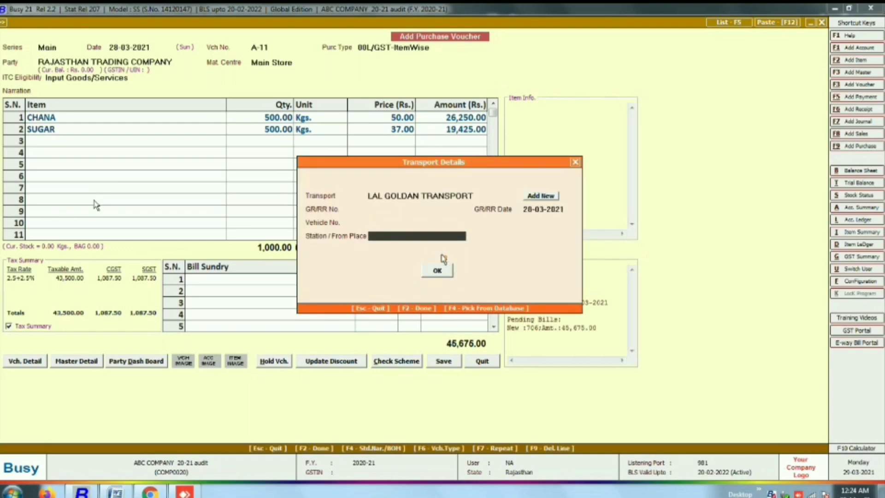
pyautogui.press('Return')
pyautogui.press('Return')
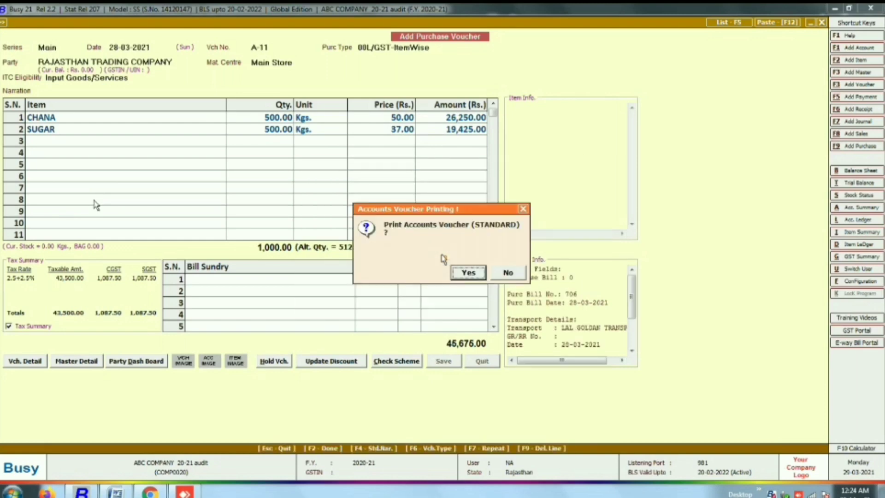
pyautogui.press('n')
pyautogui.press('Escape')
# - Open a new sales voucher in POS data entry mode
pyautogui.press('Left')
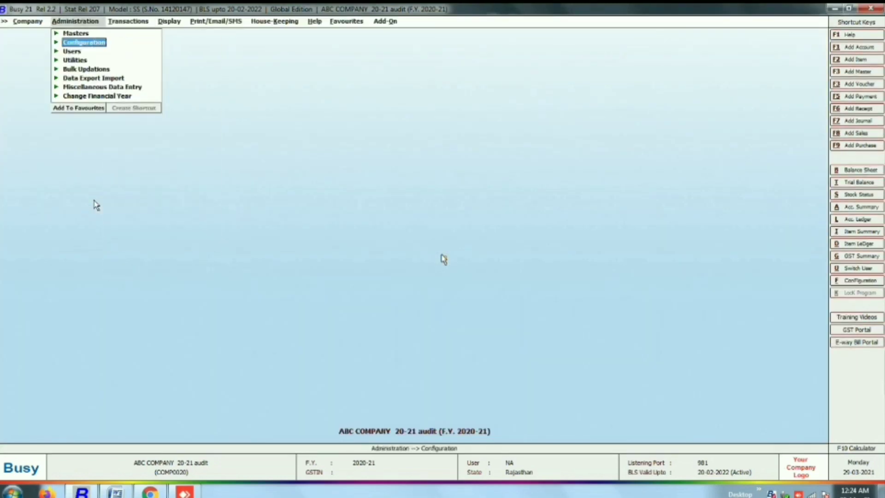
pyautogui.press('Right')
pyautogui.press('Up')
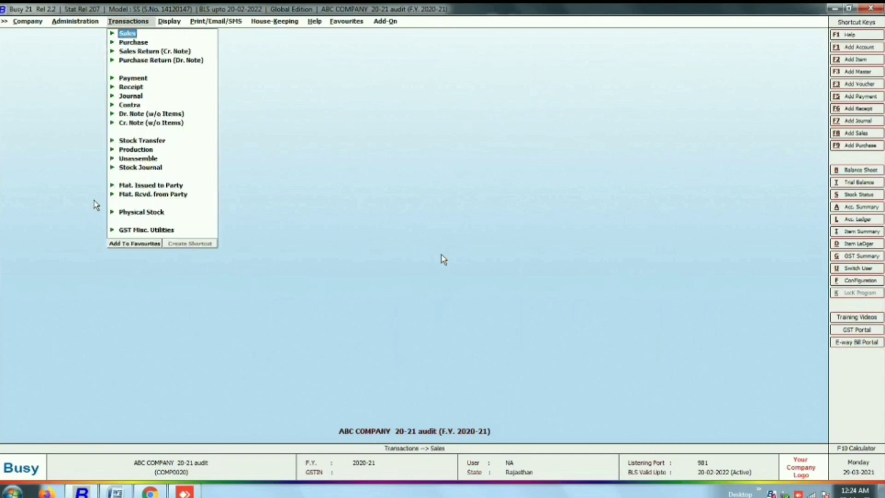
pyautogui.press('Return')
pyautogui.press('Return')
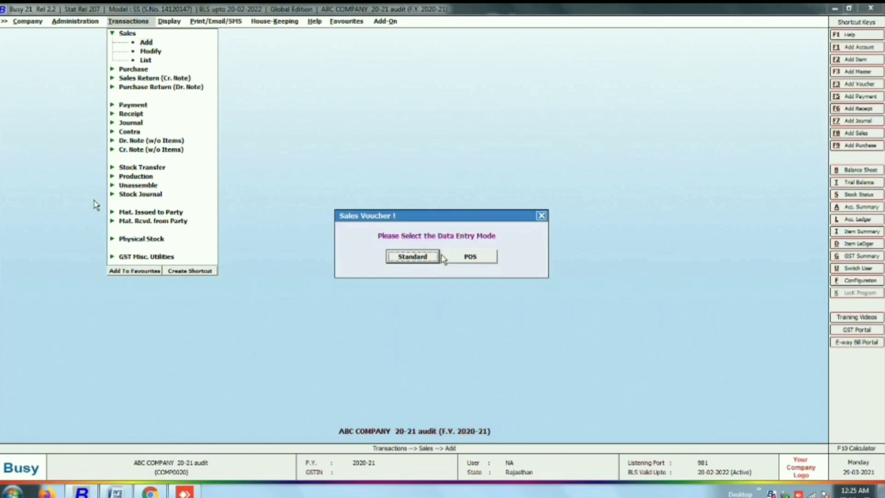
pyautogui.press('Right')
pyautogui.click(439, 256)
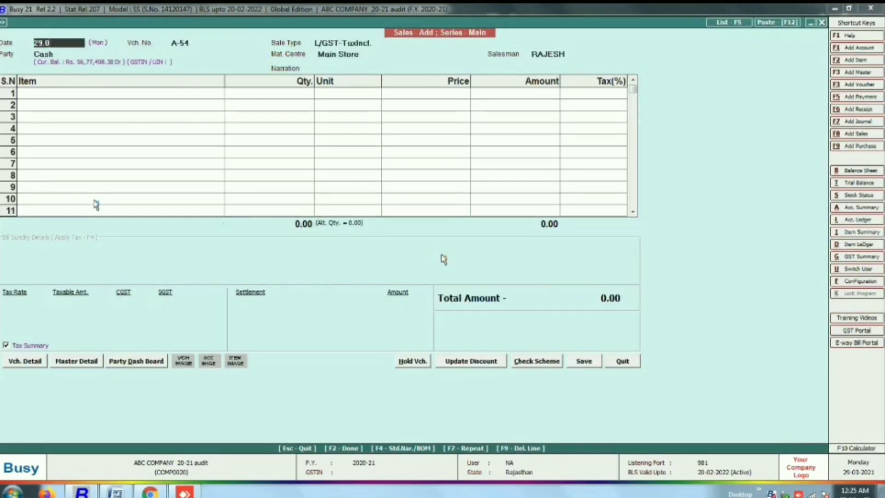
# - Accept the date 29-03-2021 and the Cash party, look up SUGAR in the item list, and leave the sales voucher unsaved
pyautogui.press('BackSpace')
pyautogui.press('BackSpace')
pyautogui.press('BackSpace')
pyautogui.press('BackSpace')
pyautogui.press('Return')
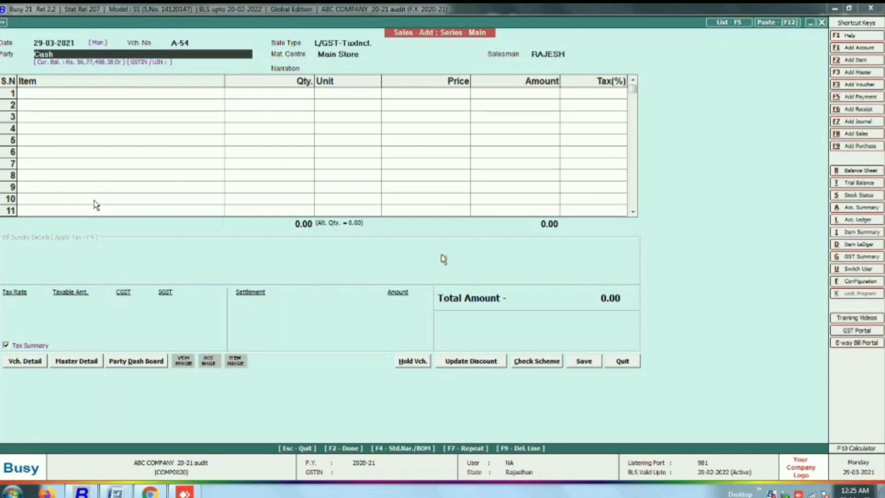
pyautogui.press('Return')
pyautogui.press('Return')
pyautogui.press('Return')
pyautogui.press('Return')
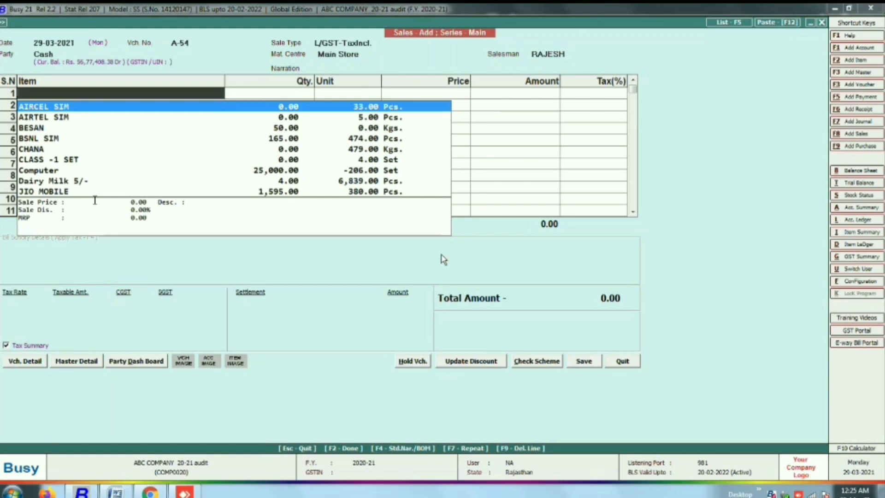
pyautogui.write('sug')
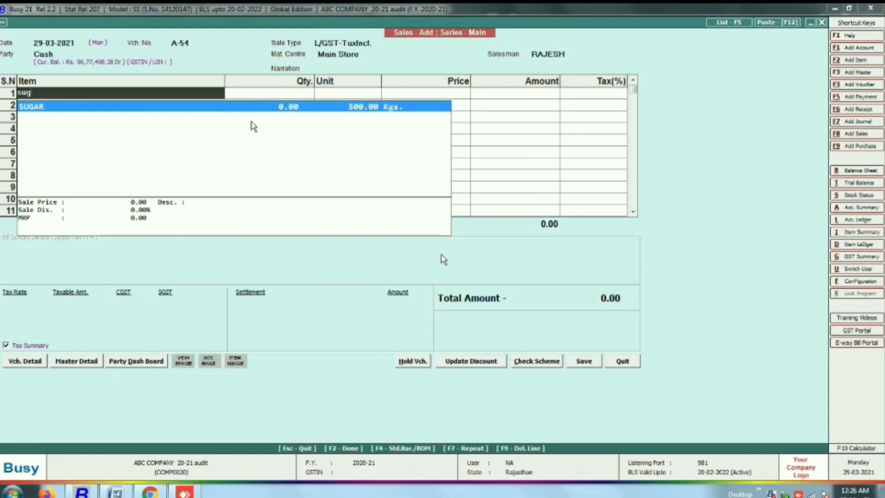
pyautogui.press('Escape')
pyautogui.press('Escape')
pyautogui.press('Escape')
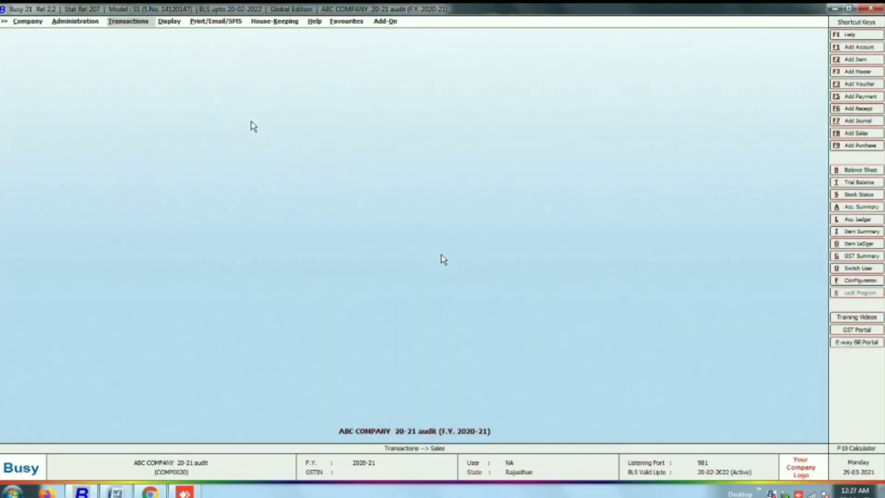
# - Open Masters Configuration and choose Item as the master type
pyautogui.press('Left')
pyautogui.press('Return')
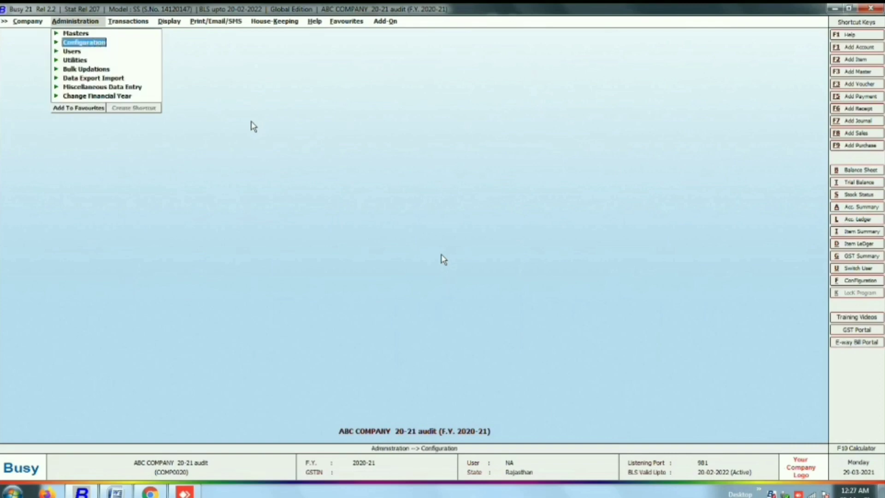
pyautogui.press('Return')
pyautogui.press('Down')
pyautogui.press('Down')
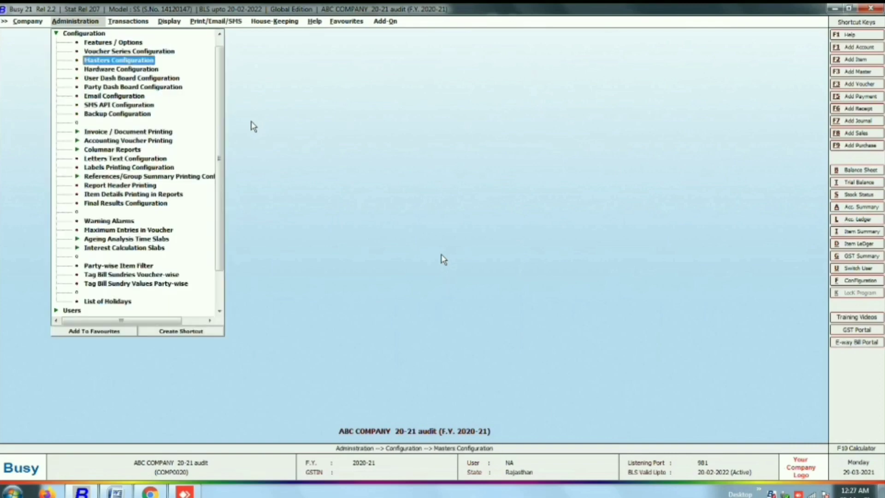
pyautogui.doubleClick(115, 64)
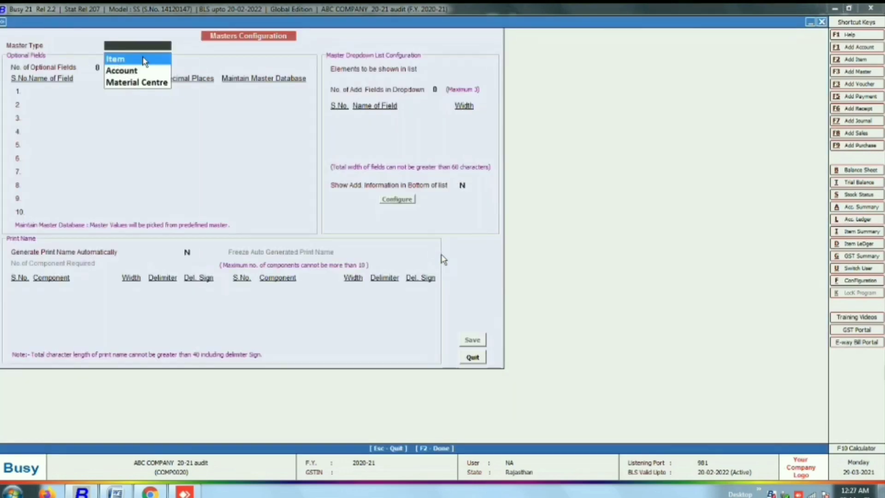
pyautogui.click(144, 59)
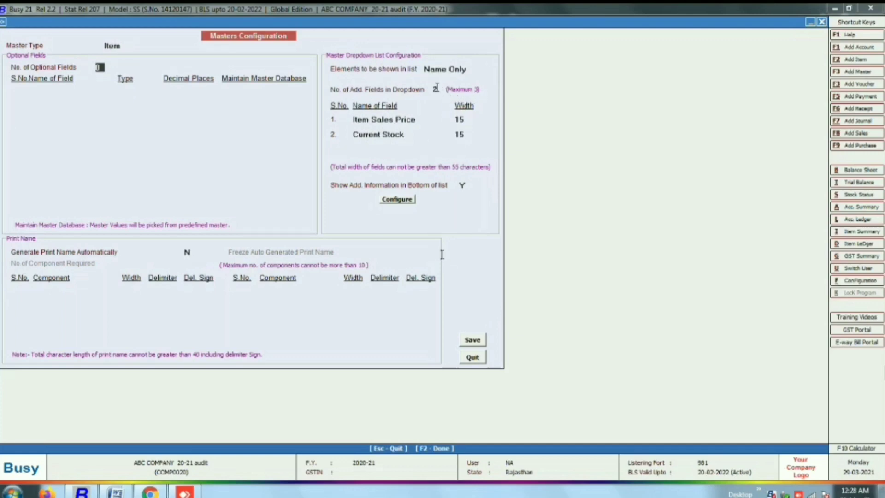
# - Set the number of additional fields in the item dropdown list to 3
pyautogui.click(437, 90)
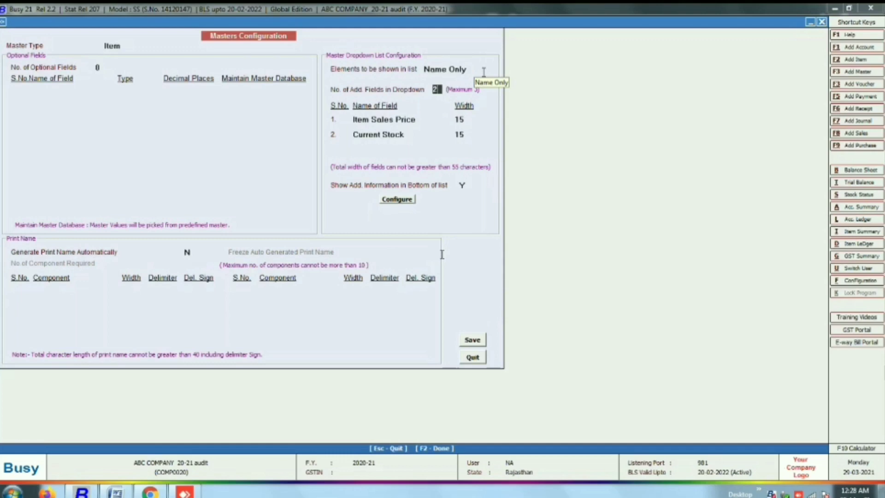
pyautogui.press('BackSpace')
pyautogui.write('3')
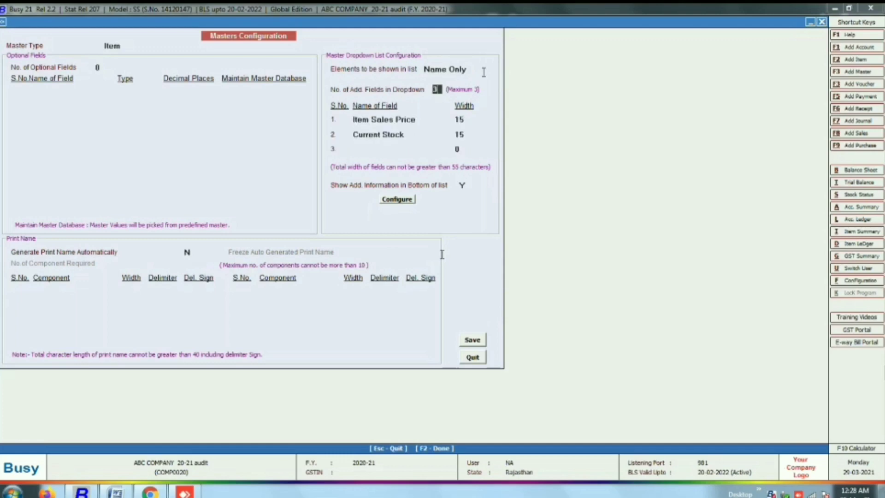
pyautogui.press('Return')
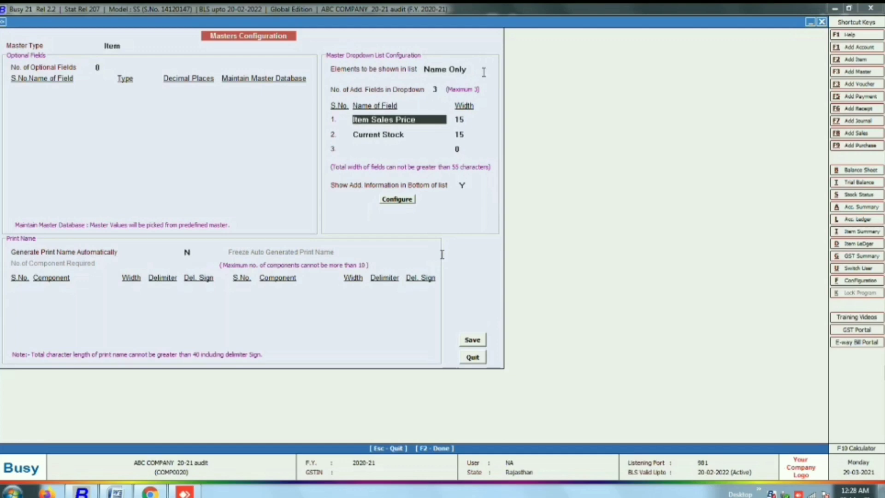
# - Choose Item Purc Price as the first additional dropdown field and accept its width of 15
pyautogui.write('p')
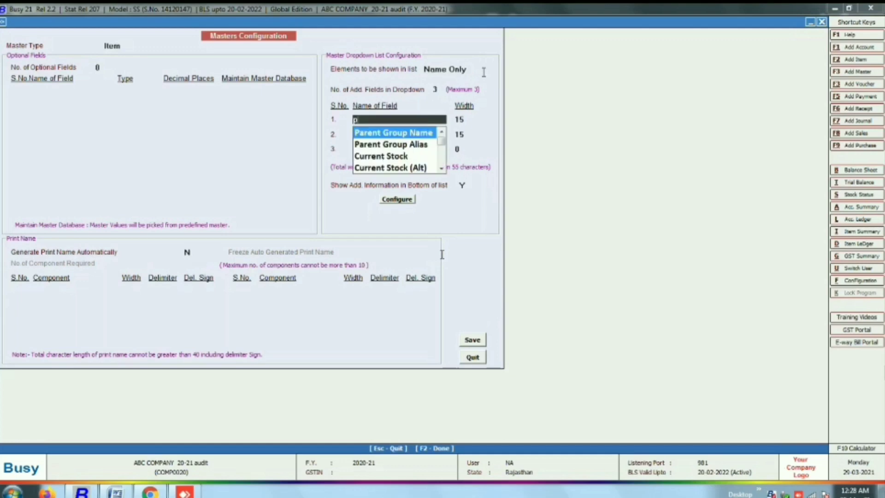
pyautogui.press('BackSpace')
pyautogui.write('i')
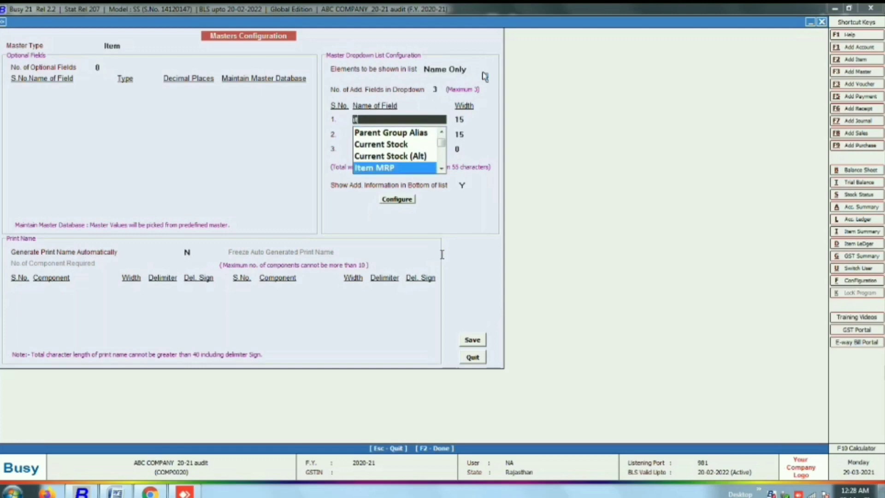
pyautogui.press('Down')
pyautogui.press('Down')
pyautogui.press('Up')
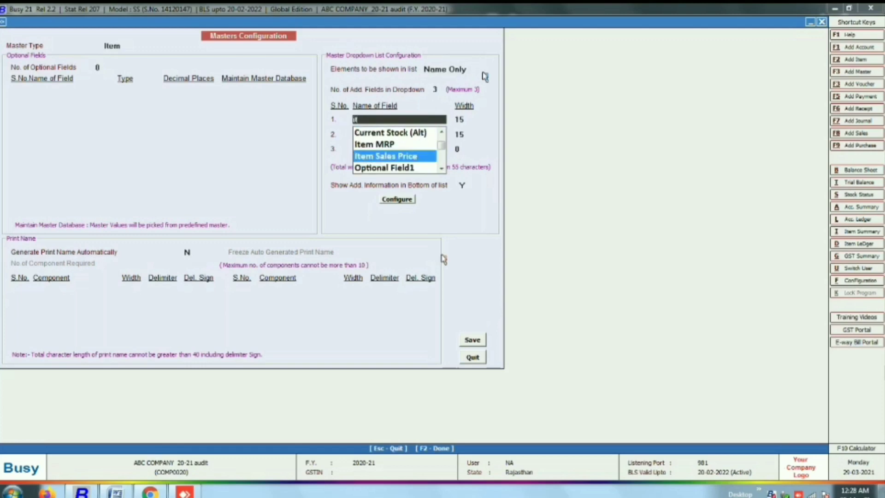
pyautogui.press('Down')
pyautogui.press('Down')
pyautogui.press('Down')
pyautogui.press('Down')
pyautogui.press('Down')
pyautogui.press('Down')
pyautogui.press('Down')
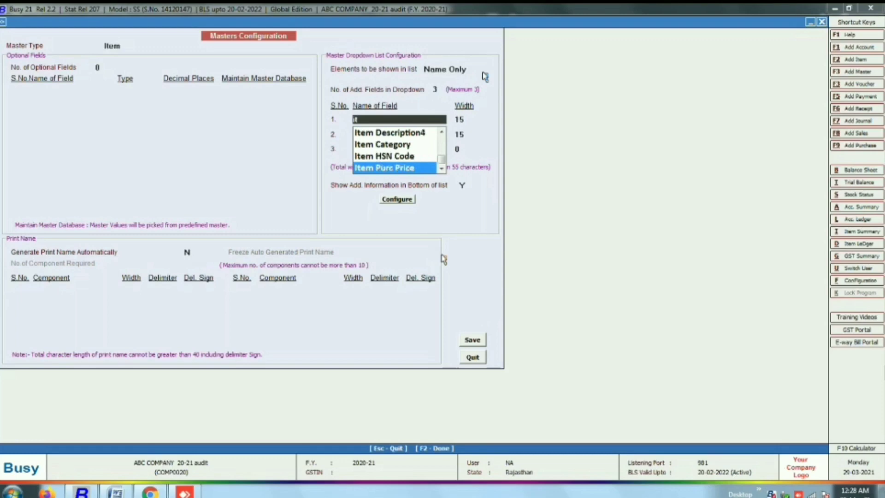
pyautogui.press('Return')
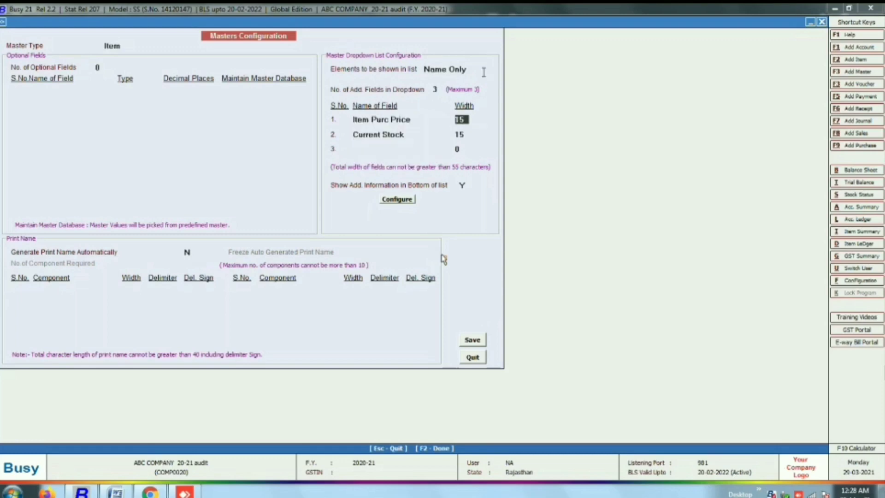
pyautogui.press('Return')
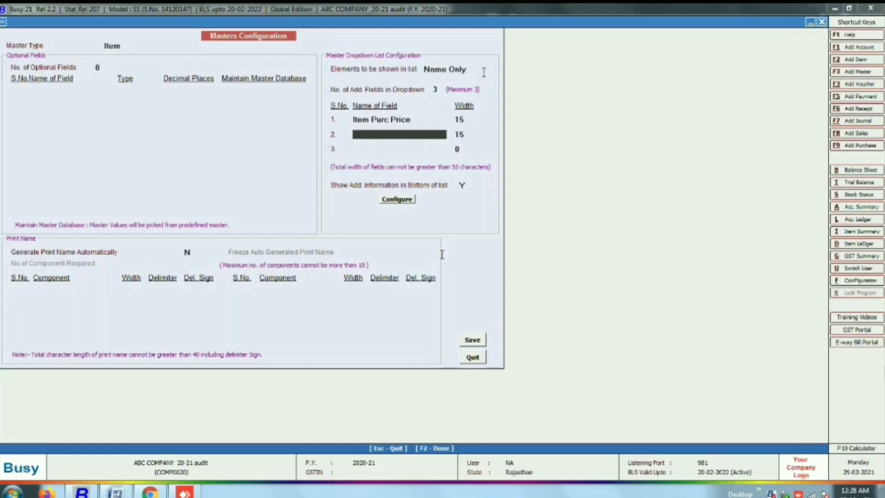
# - Choose Item Sales Price as the second additional dropdown field and accept its width of 15
pyautogui.write('I')
pyautogui.press('Up')
pyautogui.press('Up')
pyautogui.press('Up')
pyautogui.press('Up')
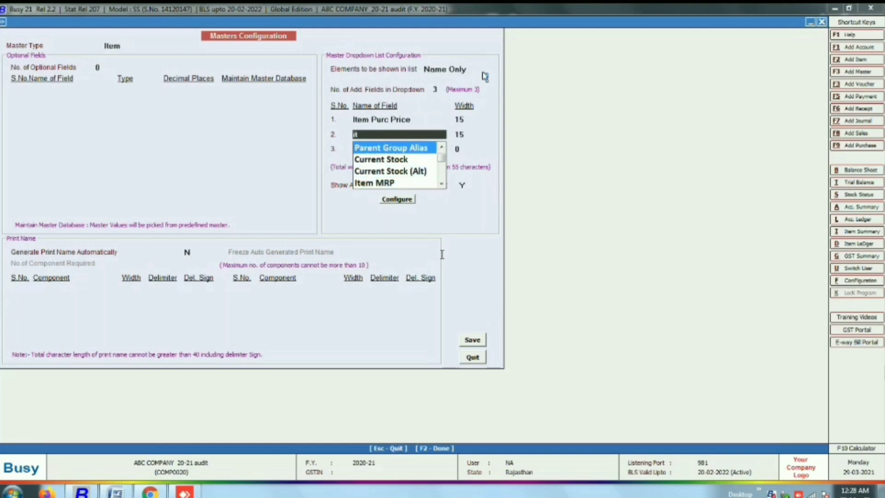
pyautogui.press('Down')
pyautogui.press('Down')
pyautogui.press('Down')
pyautogui.press('Down')
pyautogui.press('Down')
pyautogui.press('Return')
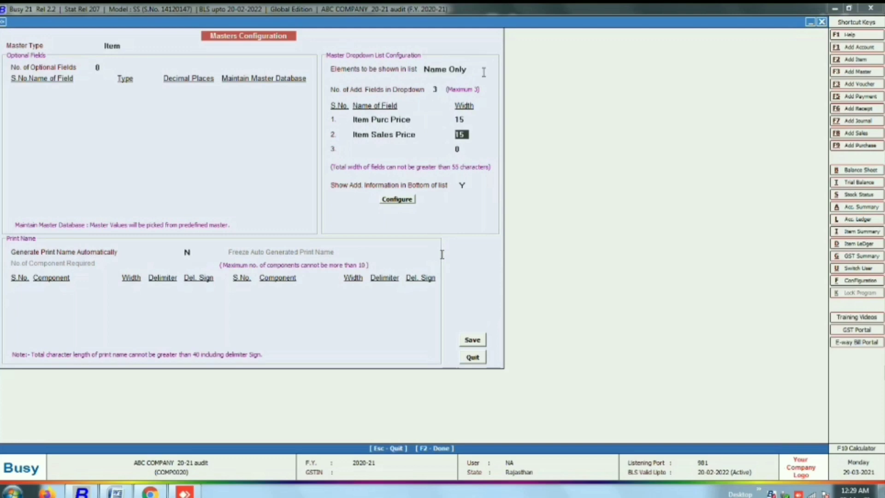
pyautogui.press('Return')
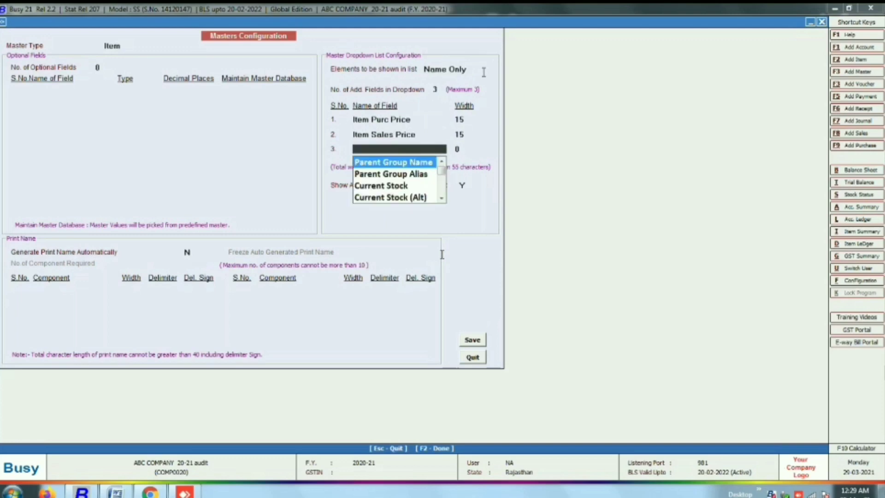
# - Add Current Stock with width 15 as the third dropdown field, and turn off additional information in the bottom of the list
pyautogui.press('Down')
pyautogui.press('Down')
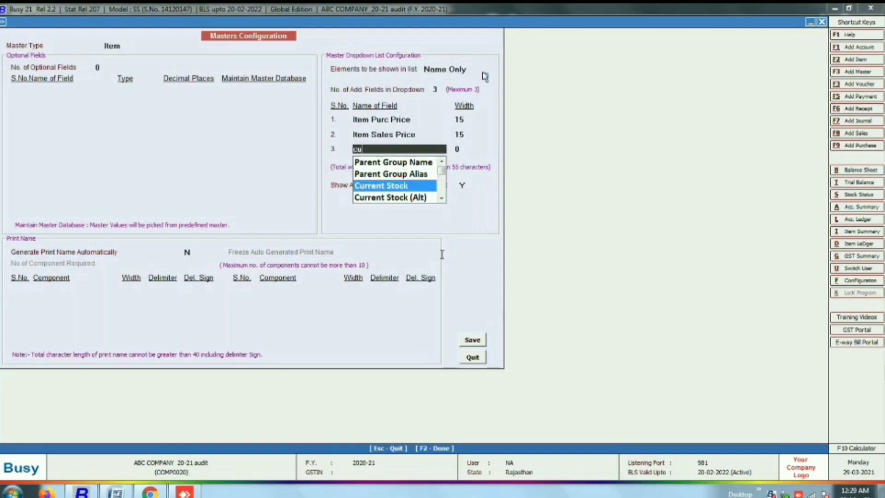
pyautogui.press('Return')
pyautogui.write('15')
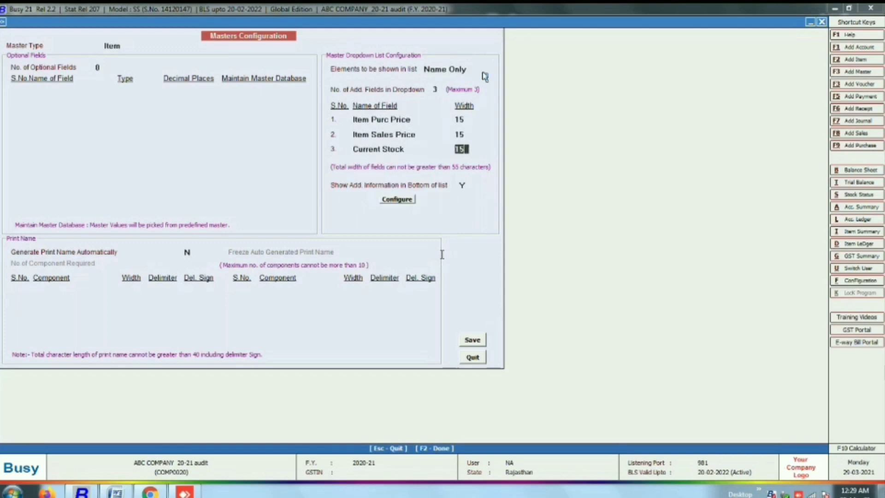
pyautogui.press('Return')
pyautogui.write('N')
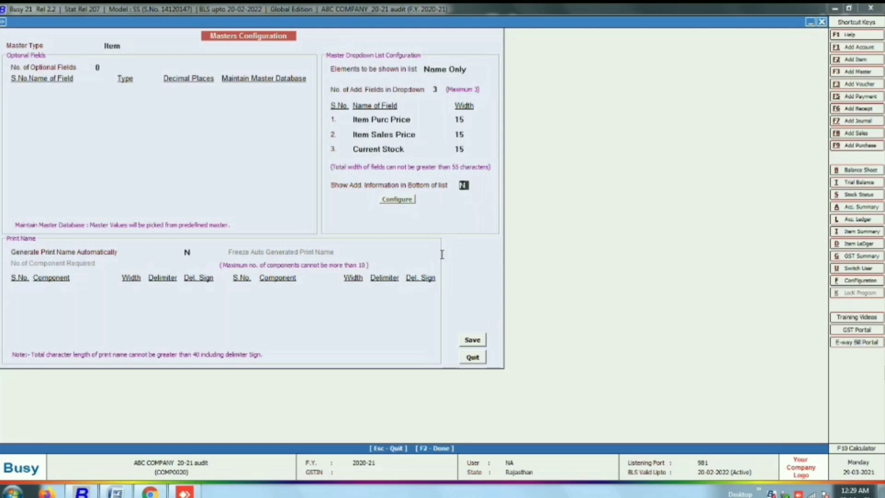
# - Save the item master configuration with its master help files regenerated, and close Masters Configuration
pyautogui.click(472, 340)
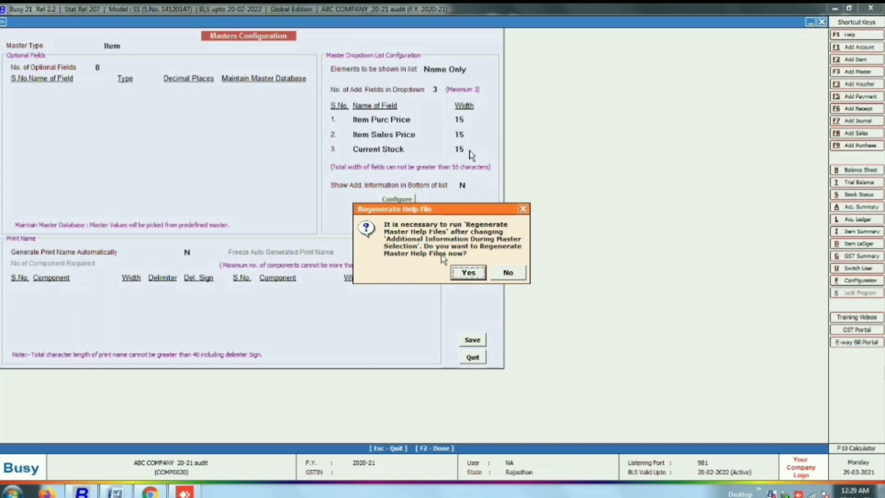
pyautogui.click(469, 274)
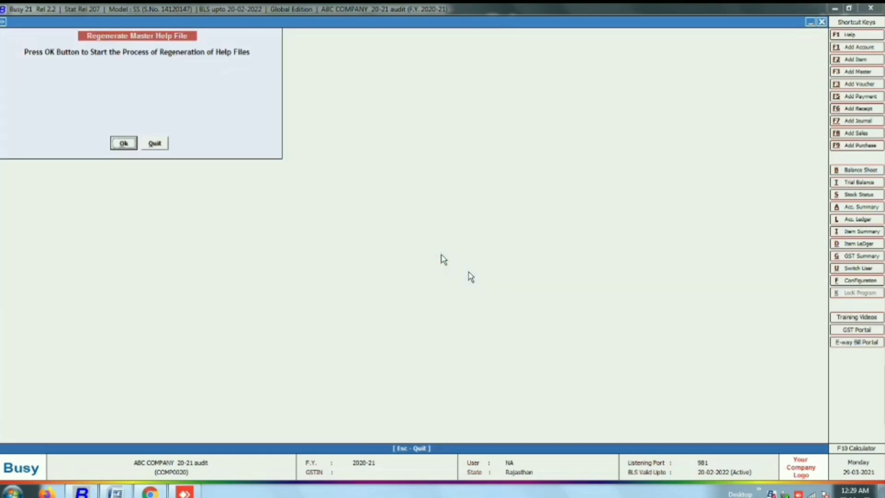
pyautogui.click(124, 143)
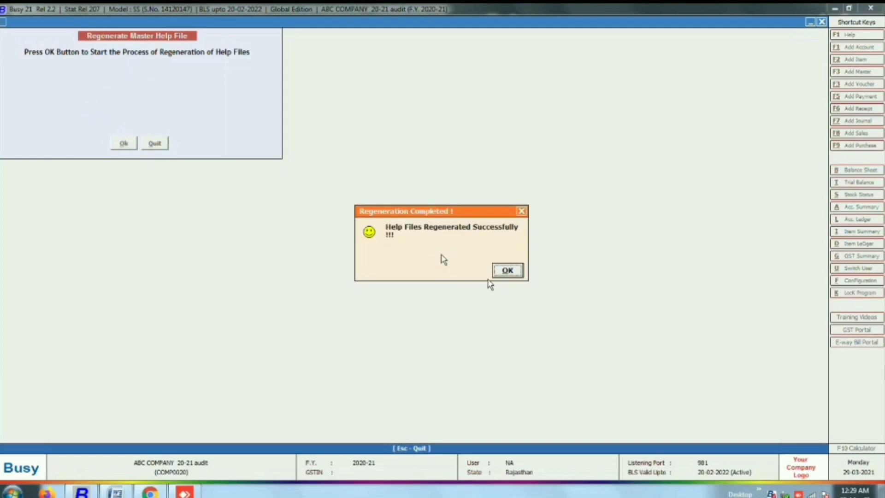
pyautogui.click(508, 271)
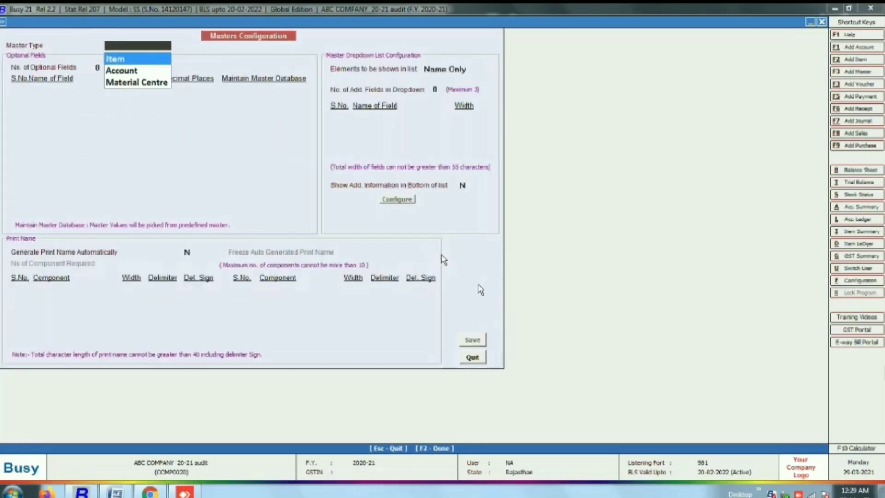
pyautogui.click(474, 357)
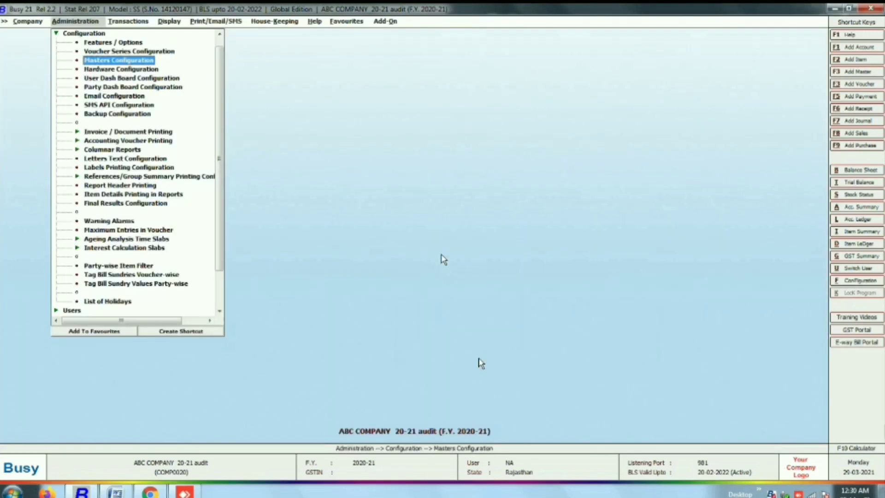
# - Open a new sales voucher in the Main series, continue with POS billing enabled and accept the date 28-03-2021
pyautogui.press('F8')
pyautogui.press('Return')
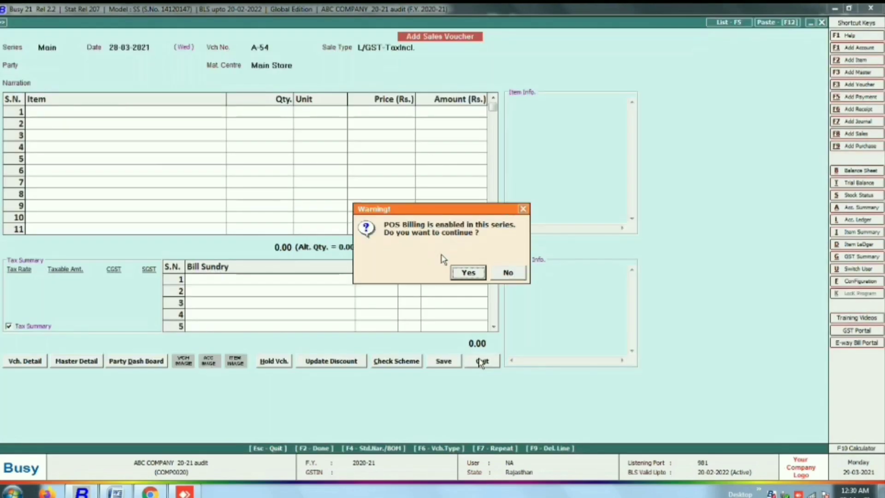
pyautogui.press('Return')
pyautogui.press('Return')
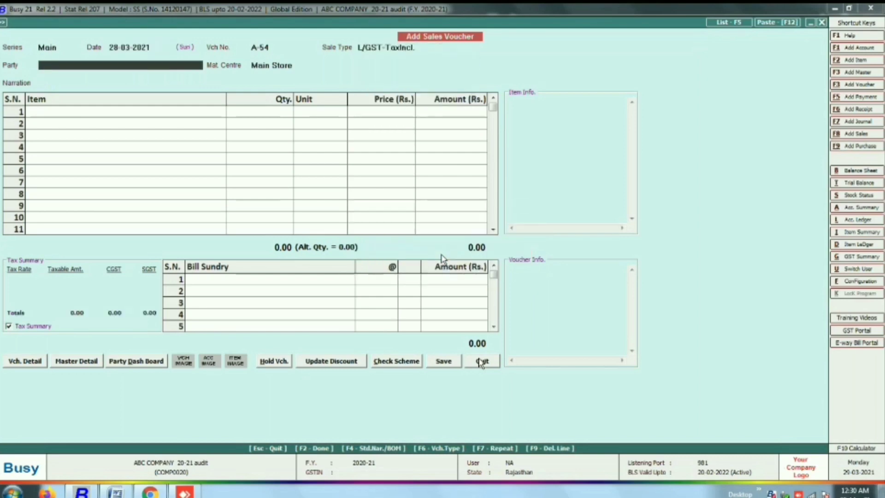
# - Select GANESH MOBILE as the sales voucher's party and leave the narration blank
pyautogui.press('Down')
pyautogui.press('Down')
pyautogui.press('Down')
pyautogui.press('Down')
pyautogui.press('Down')
pyautogui.press('Down')
pyautogui.press('Down')
pyautogui.press('Down')
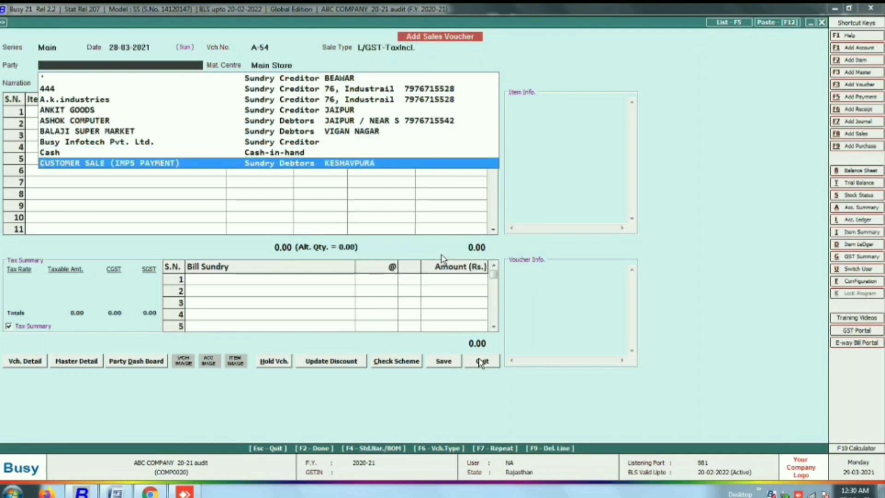
pyautogui.press('Down')
pyautogui.press('Down')
pyautogui.press('Up')
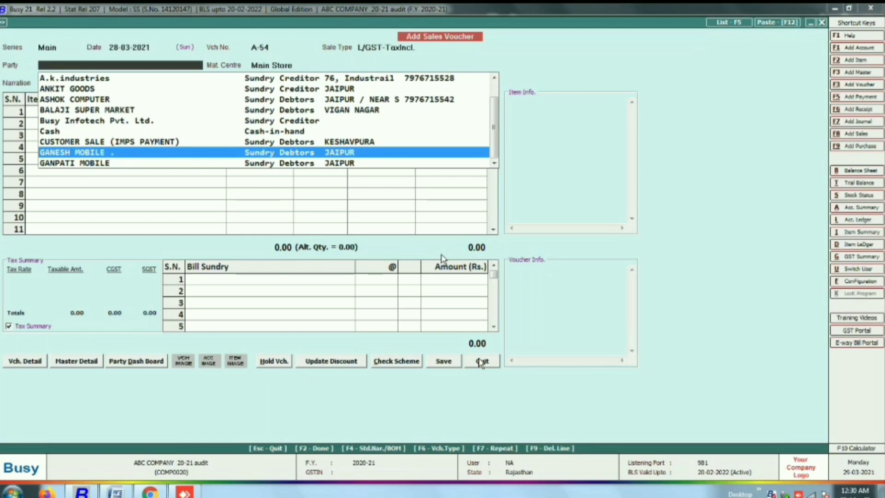
pyautogui.press('Return')
pyautogui.press('Escape')
pyautogui.press('Return')
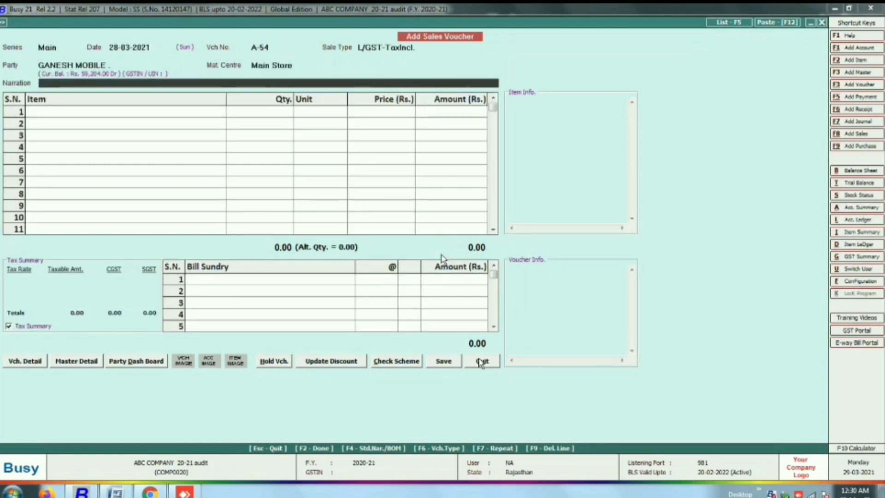
pyautogui.press('Return')
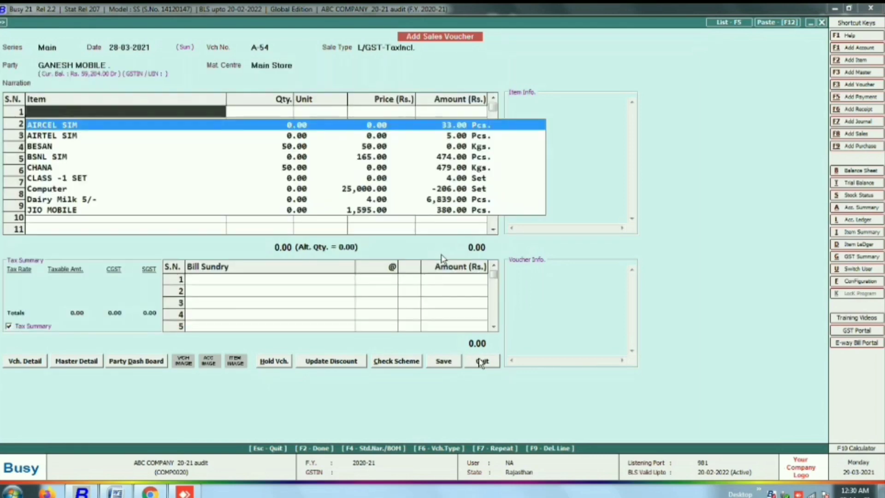
# - Look up SUGAR in the item list and enter it in the first row of the sales voucher
pyautogui.write('b')
pyautogui.press('BackSpace')
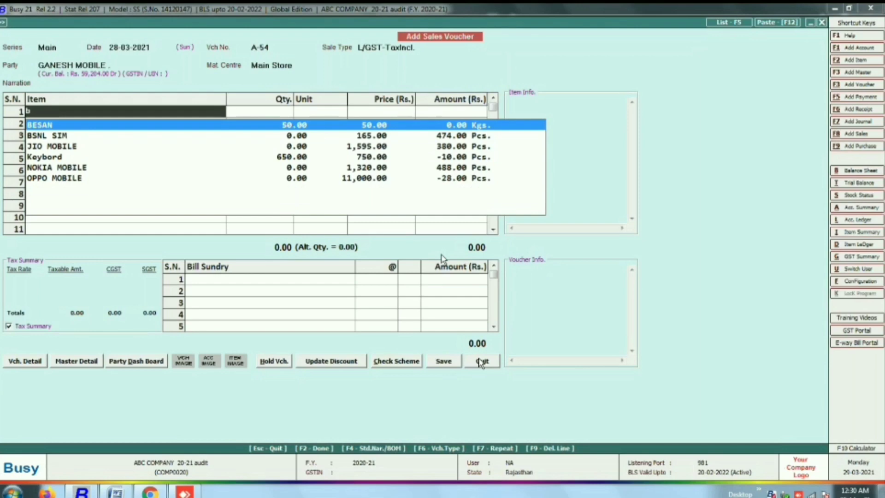
pyautogui.write('sug')
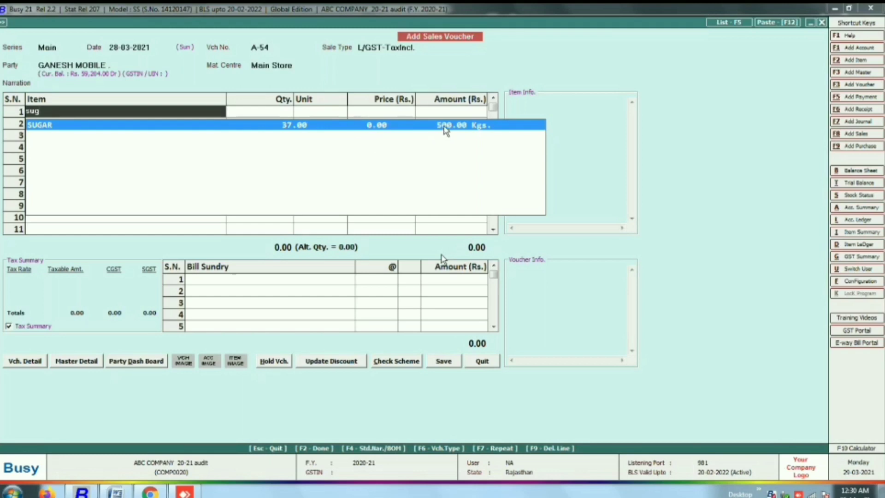
pyautogui.press('Return')
pyautogui.press('Escape')
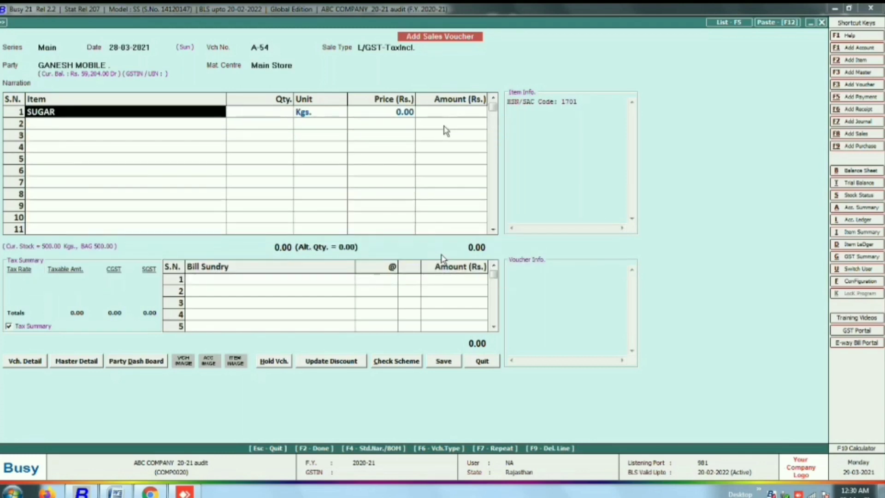
# - Modify the SUGAR item master from the voucher, setting its sales price per Kgs. to 38, and save it
pyautogui.hotkey('alt', 'm')
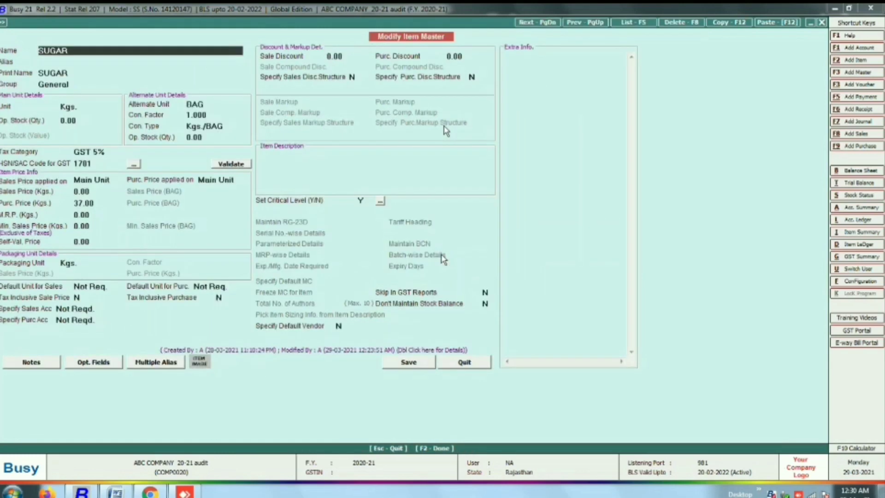
pyautogui.press('Return')
pyautogui.press('Return')
pyautogui.press('Return')
pyautogui.press('Return')
pyautogui.press('Return')
pyautogui.press('Return')
pyautogui.press('Return')
pyautogui.press('Return')
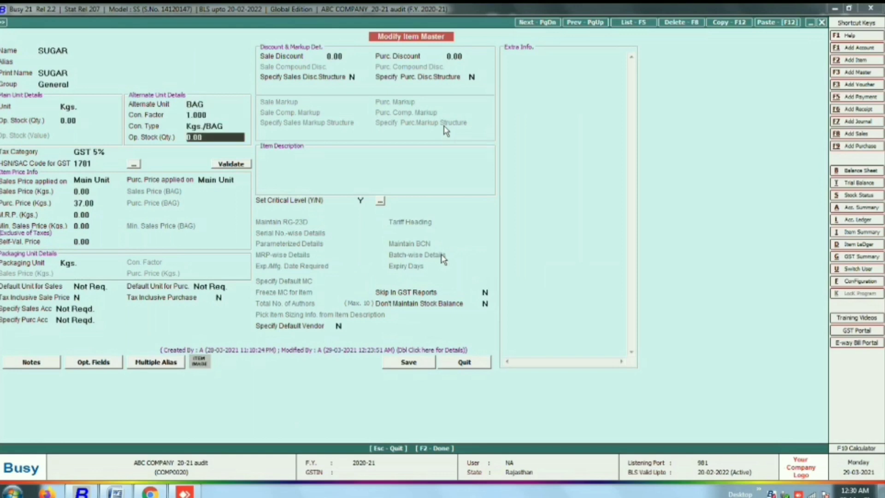
pyautogui.press('Return')
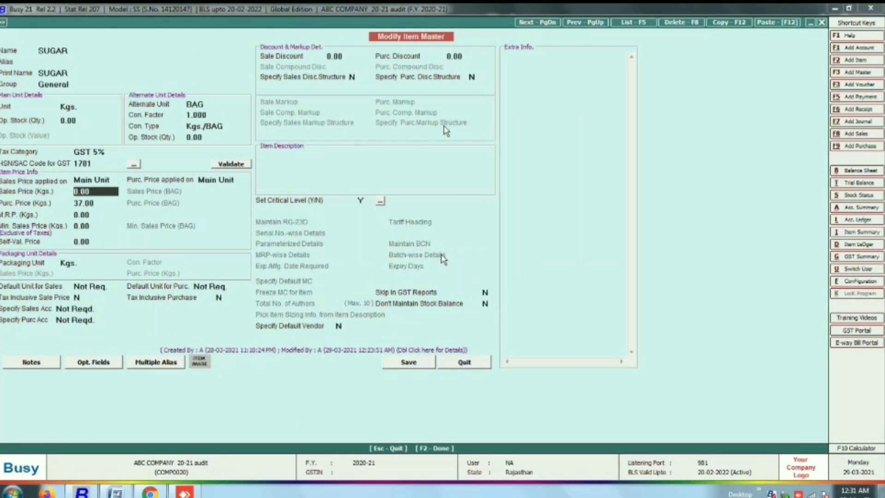
pyautogui.write('38')
pyautogui.press('Return')
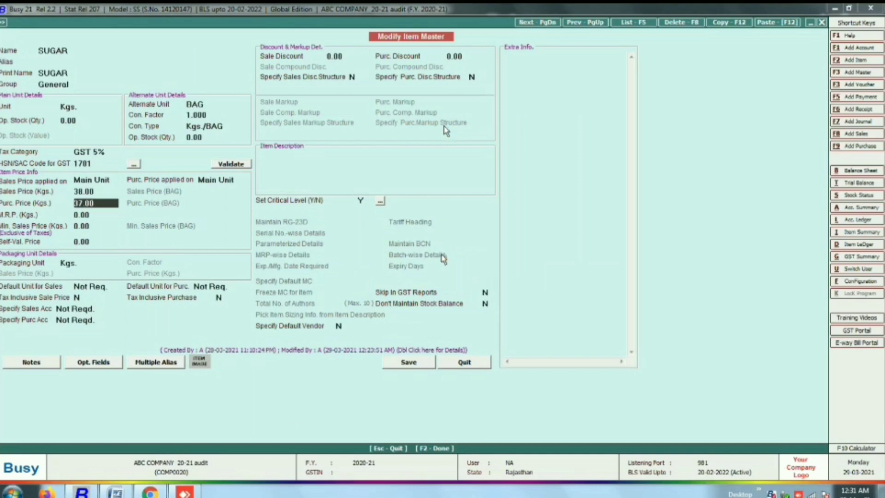
pyautogui.press('F2')
pyautogui.press('Return')
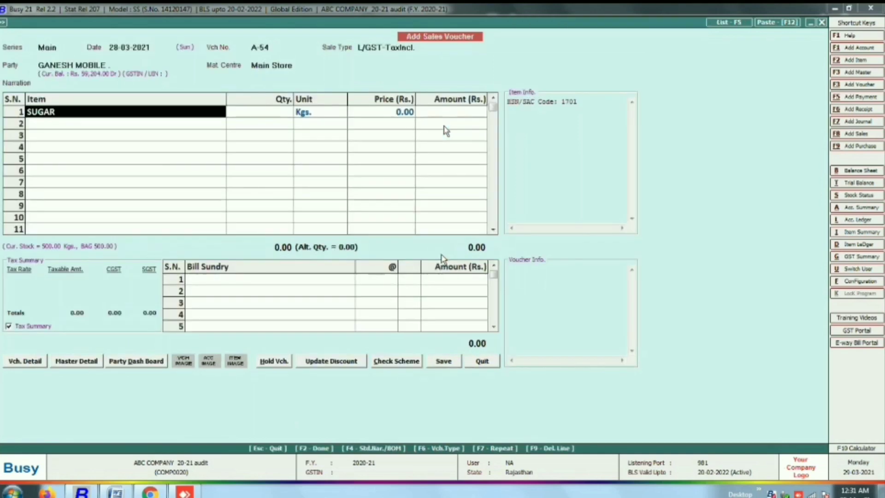
# - Check SUGAR's purchase price, sales price and stock in the item list, and close its party-wise sales transactions
pyautogui.write('sug')
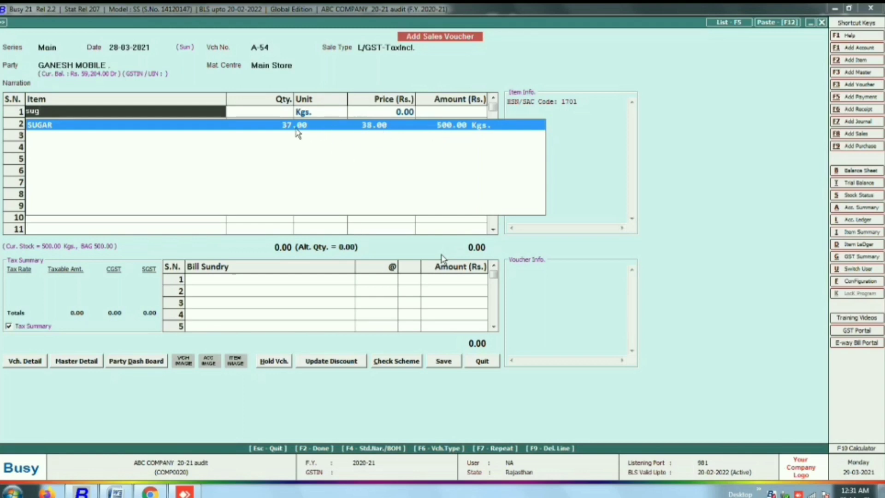
pyautogui.click(374, 125)
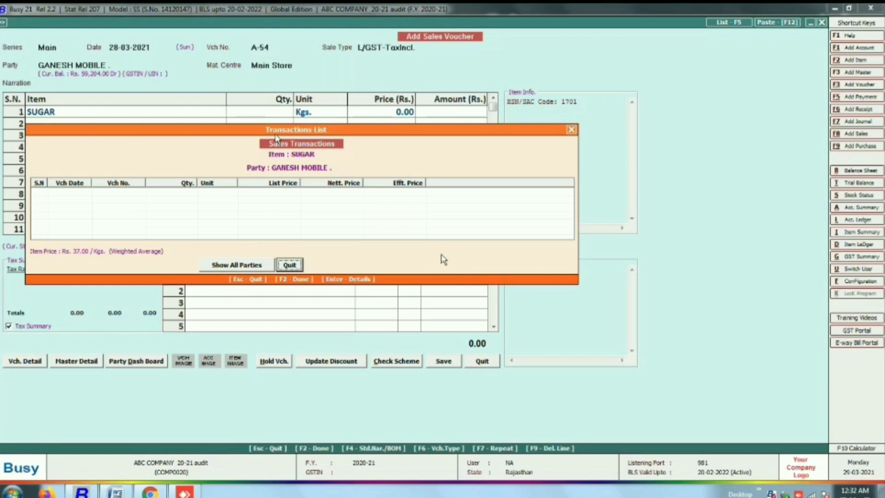
pyautogui.click(291, 265)
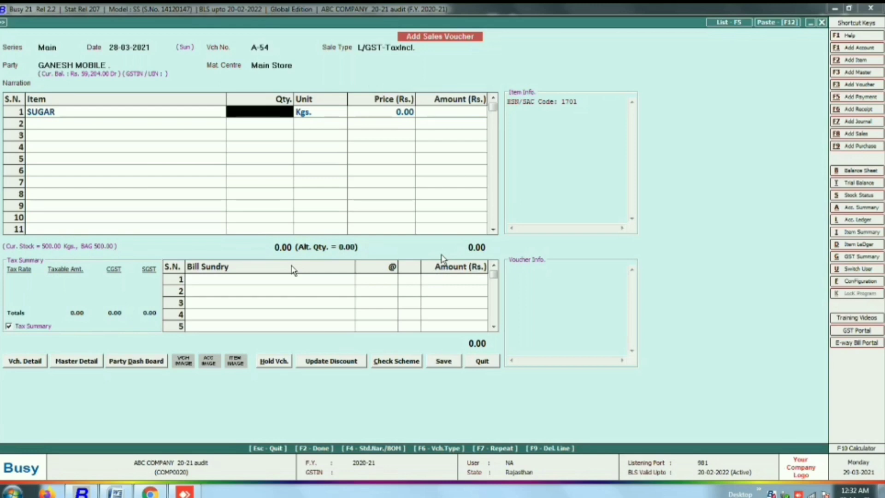
# - Delete the first row of the sales voucher and enter SUGAR again so the item's saved sales price is picked up
pyautogui.press('F9')
pyautogui.press('space')
pyautogui.press('Down')
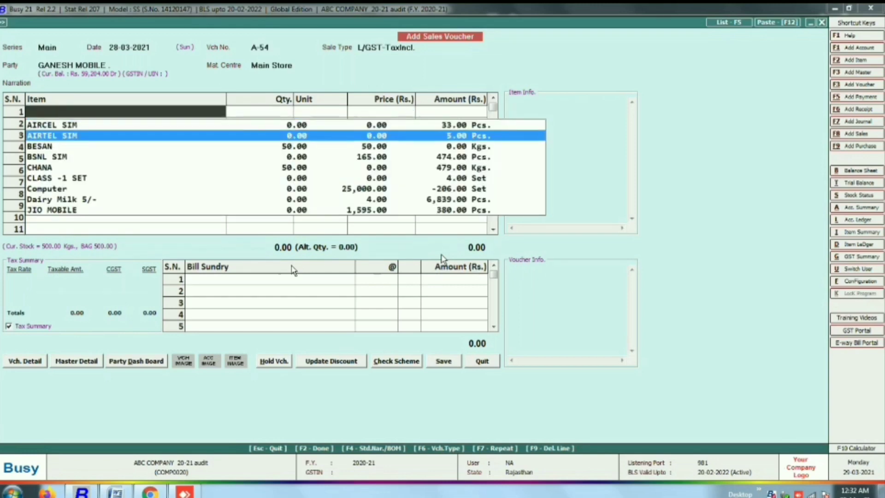
pyautogui.write('sug')
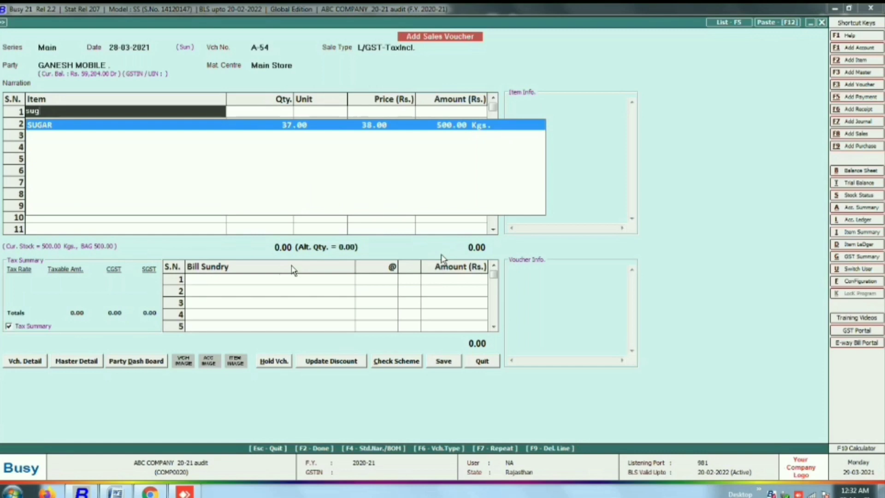
pyautogui.press('Return')
pyautogui.press('Escape')
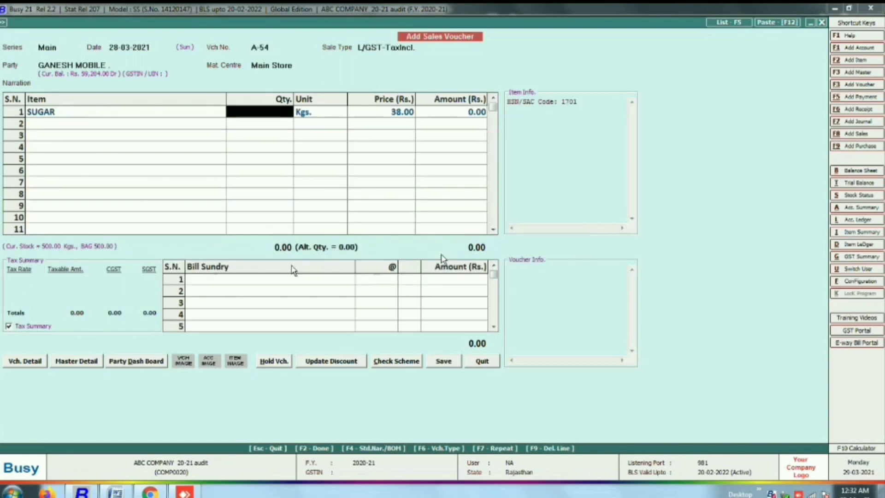
# - Bill 500 Kgs. of SUGAR at a price of 40, accept the item-wise tax information and save the sales voucher
pyautogui.write('500')
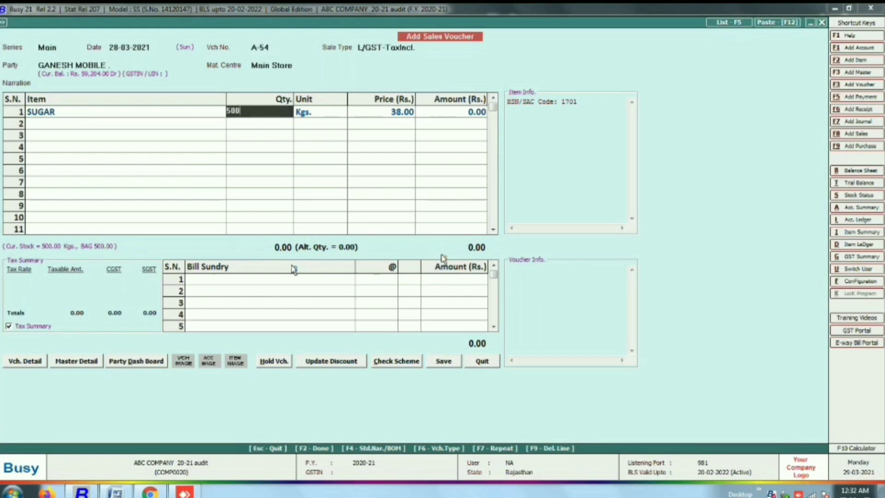
pyautogui.press('Return')
pyautogui.press('Return')
pyautogui.press('Return')
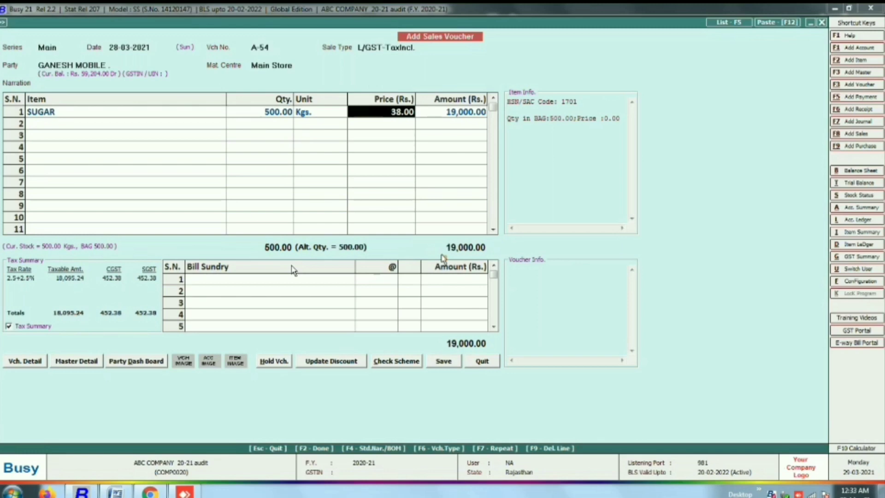
pyautogui.write('40')
pyautogui.press('Return')
pyautogui.press('Return')
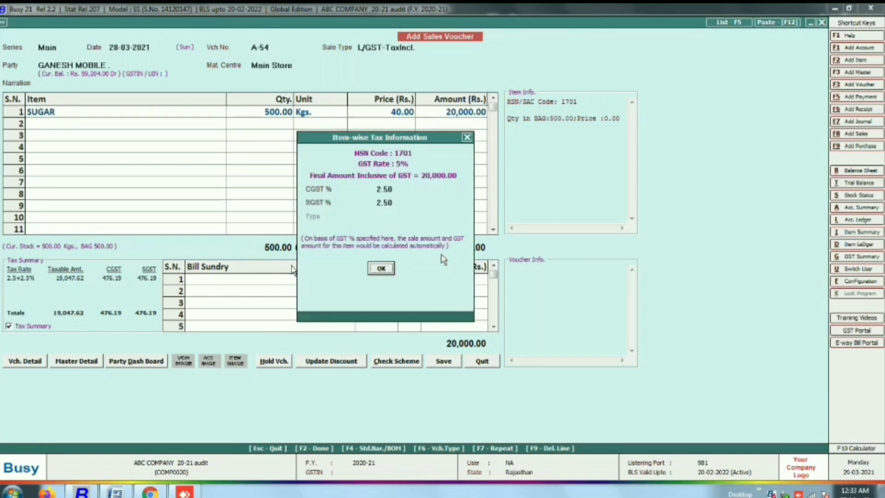
pyautogui.press('Return')
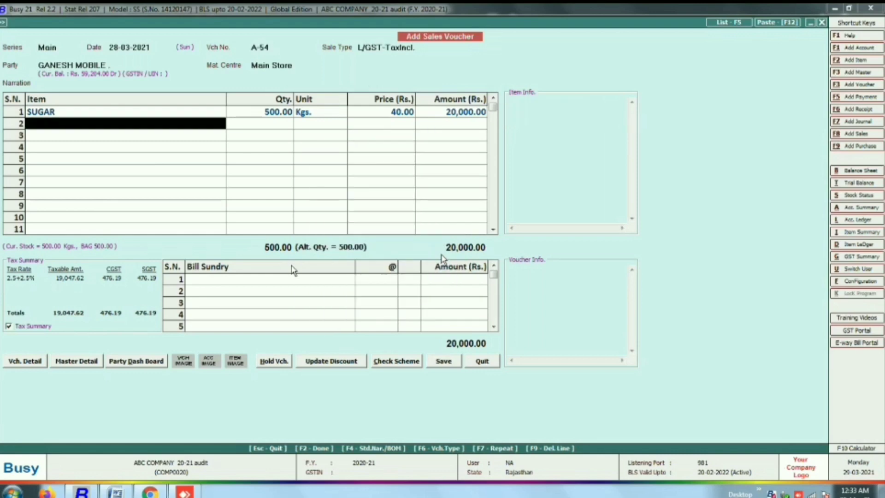
pyautogui.press('Return')
pyautogui.press('Return')
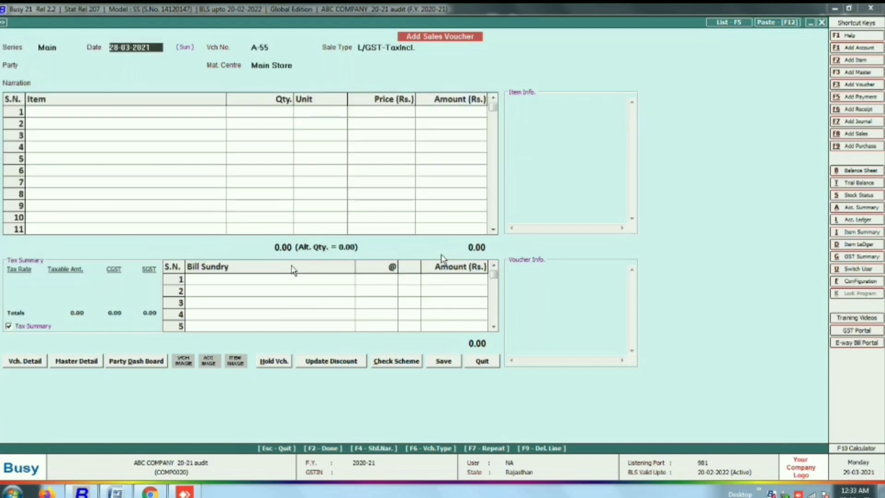
# - Start the next sales voucher dated 28-03-2021 with BALAJI SUPER MARKET as party and CHANA in the first row
pyautogui.press('Return')
pyautogui.press('Return')
pyautogui.press('Return')
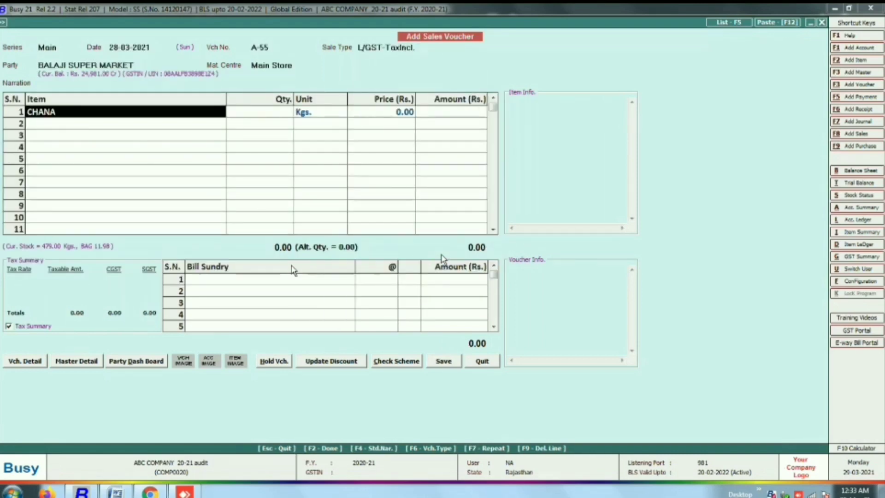
# - Filter the item list by "ch" and compare the purchase price, sales price and stock of CHANA and LED TV. 21 Inch
pyautogui.write('ch')
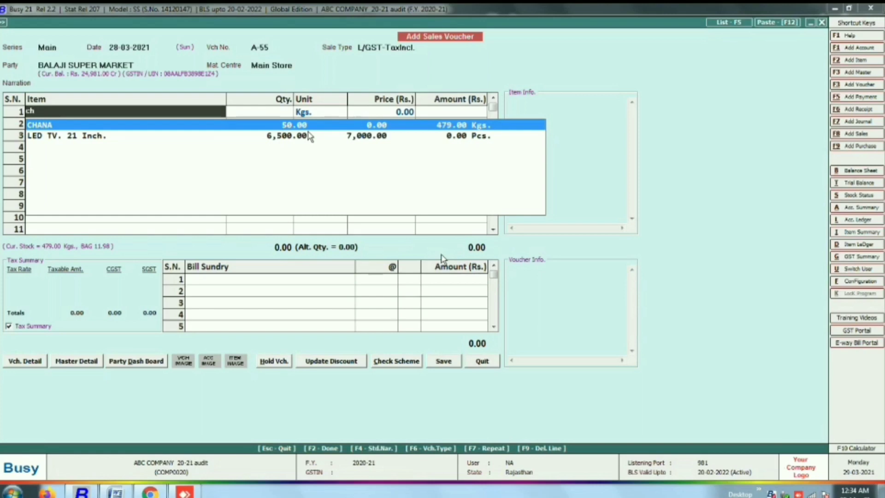
pyautogui.press('BackSpace')
pyautogui.press('BackSpace')
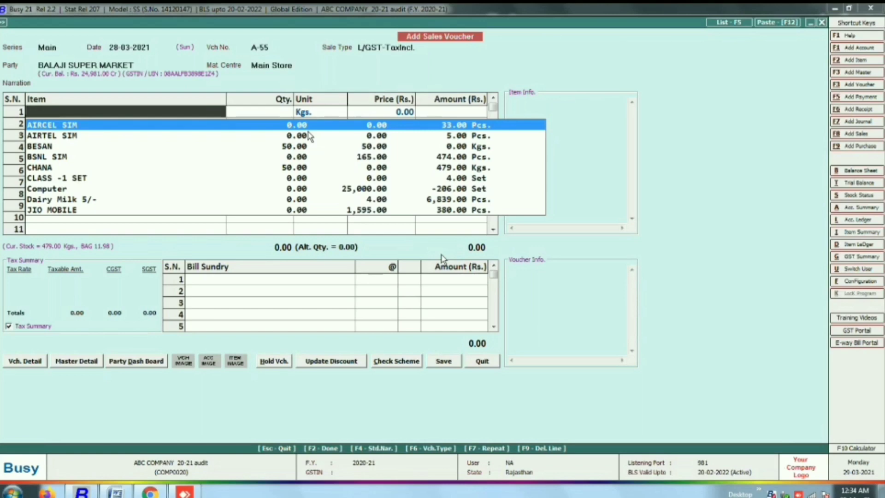
pyautogui.write('i')
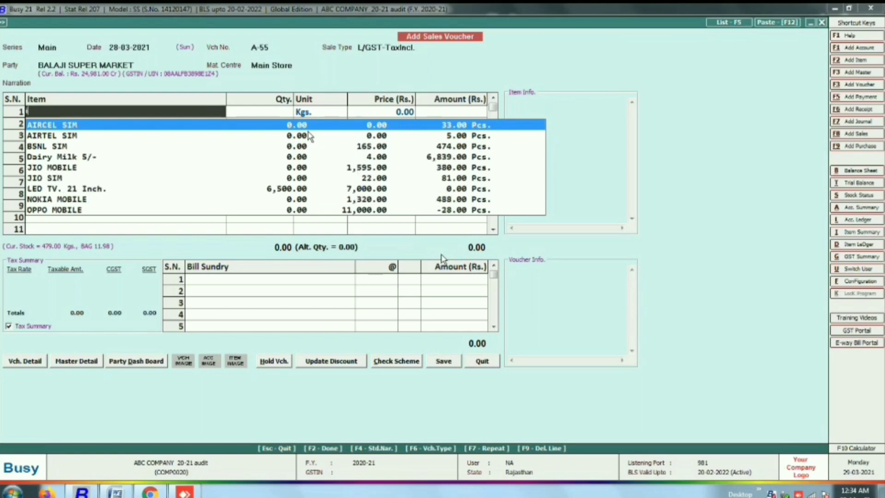
pyautogui.press('BackSpace')
pyautogui.write('ch')
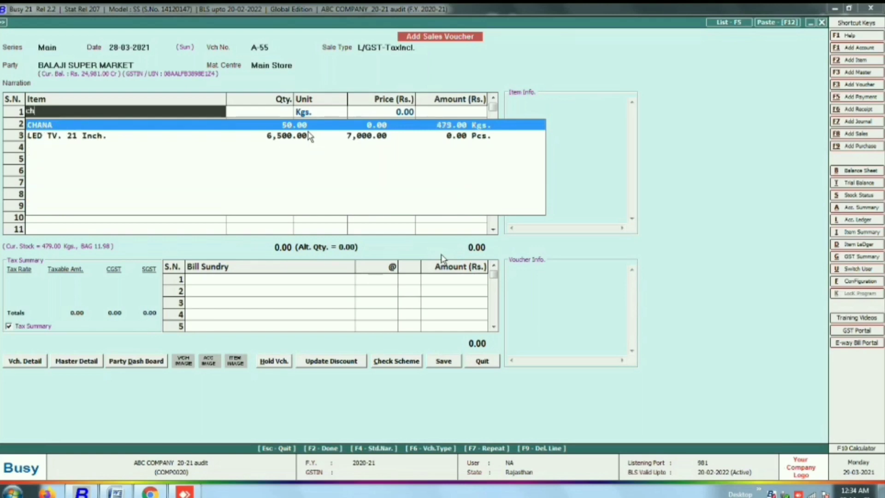
pyautogui.press('Down')
pyautogui.press('Up')
pyautogui.press('Down')
pyautogui.press('Up')
pyautogui.press('Down')
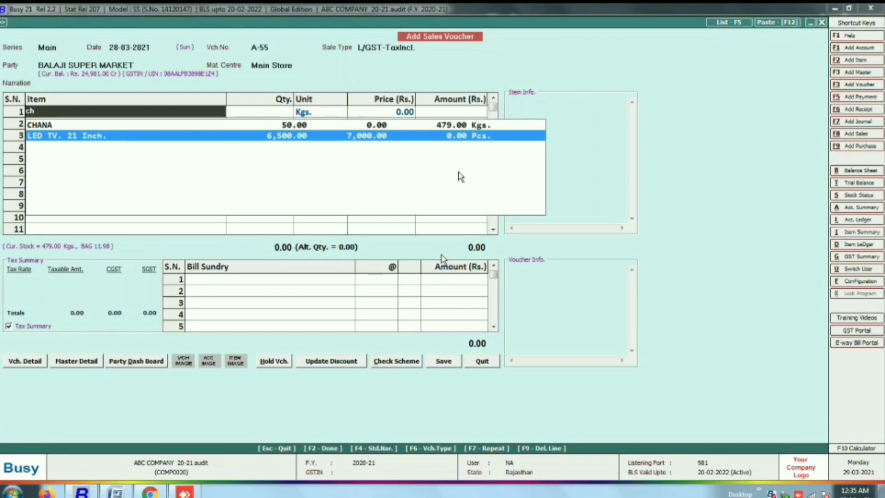
# - Quit the BALAJI SUPER MARKET sales voucher without saving and leave sales entry
pyautogui.press('Escape')
pyautogui.press('Escape')
pyautogui.press('Escape')
pyautogui.press('Escape')
pyautogui.press('Escape')
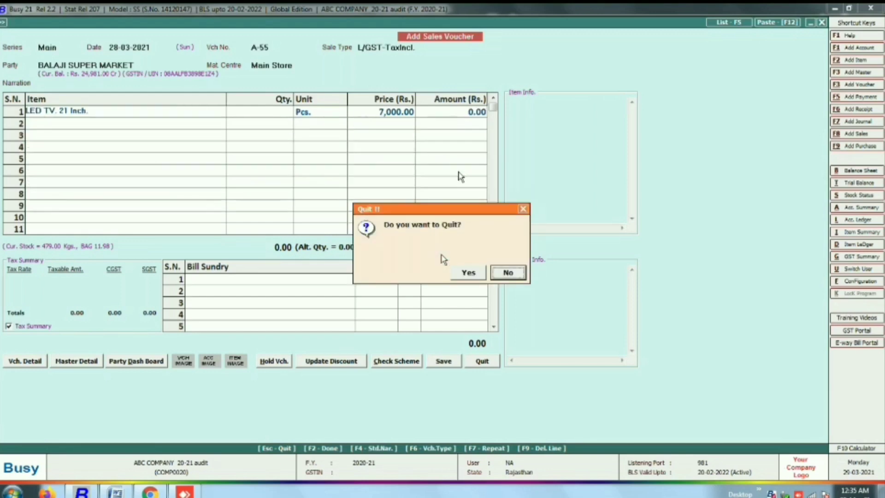
pyautogui.press('Left')
pyautogui.press('Return')
pyautogui.press('Return')
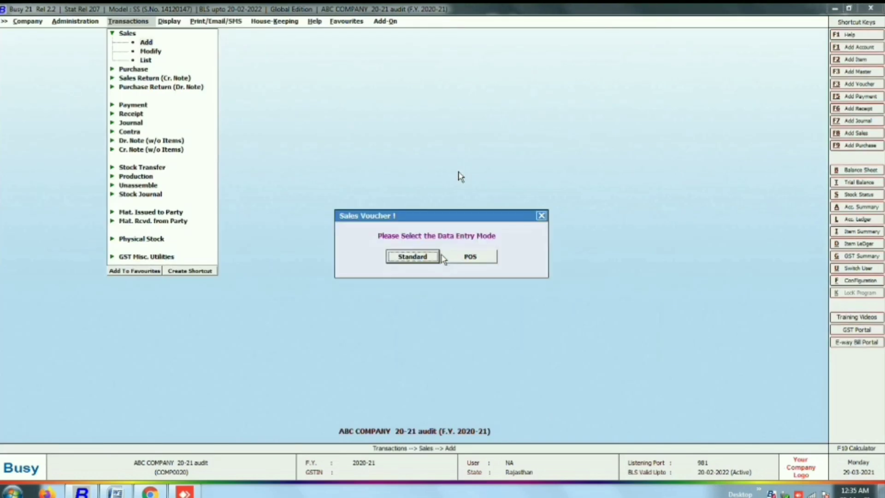
pyautogui.press('Escape')
pyautogui.press('Escape')
pyautogui.press('Escape')
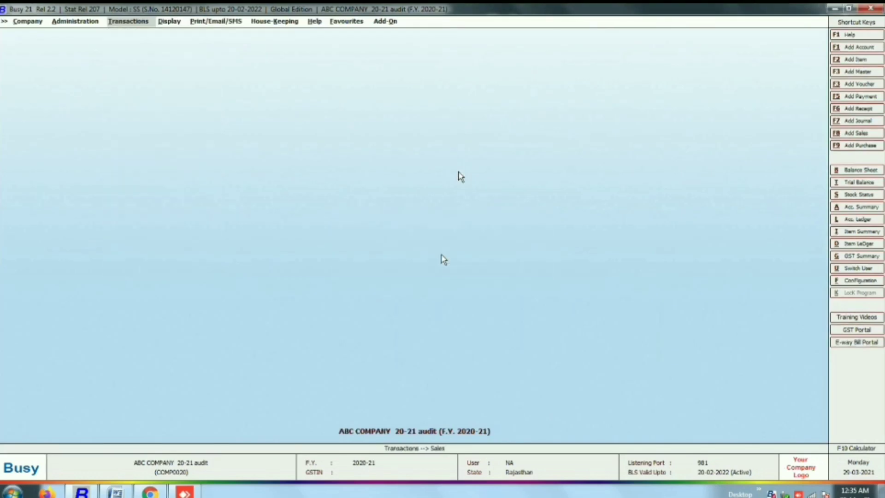
# - In the Item masters configuration, turn on additional information at the bottom of the list and save its predefined field layout
pyautogui.press('Left')
pyautogui.press('Return')
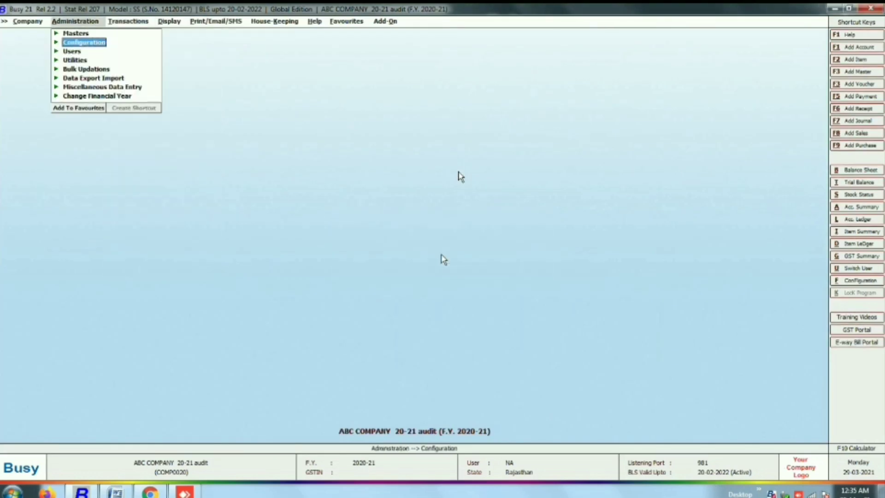
pyautogui.press('Return')
pyautogui.press('Down')
pyautogui.press('Down')
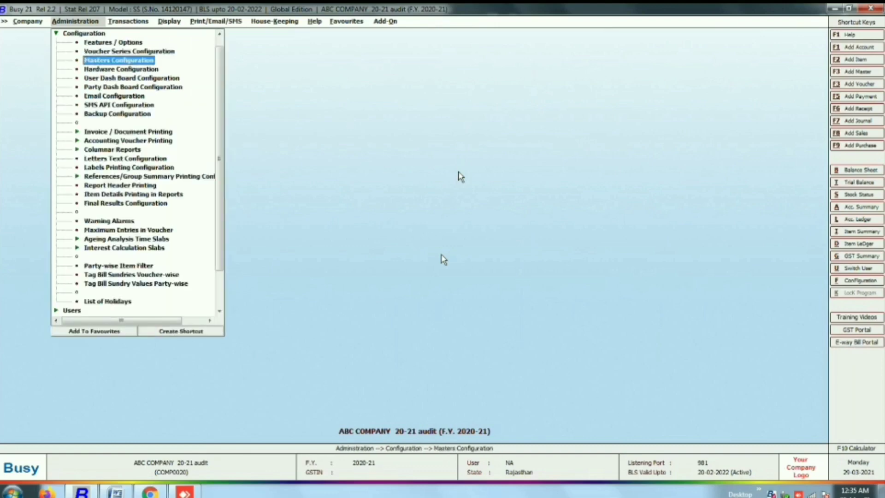
pyautogui.press('Return')
pyautogui.press('Return')
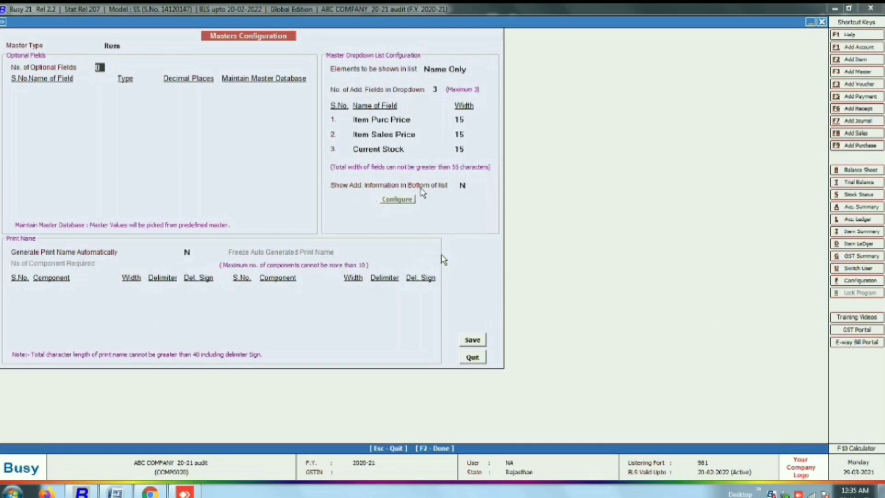
pyautogui.click(464, 186)
pyautogui.write('Y')
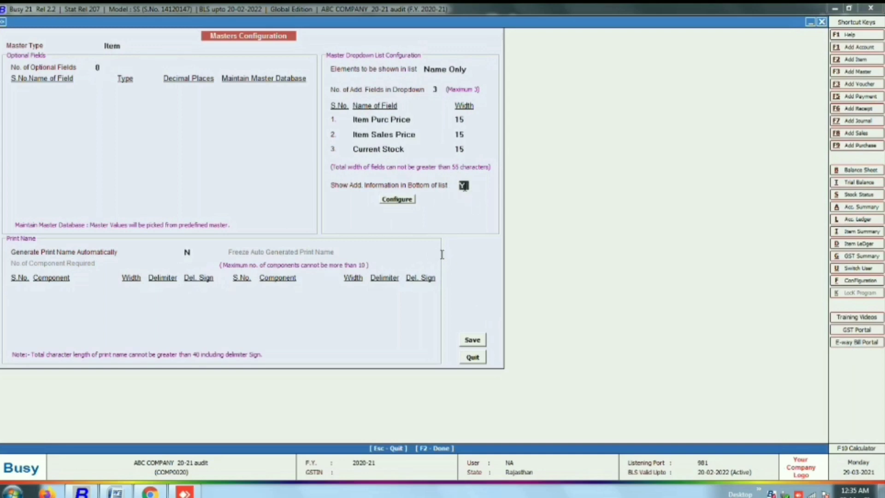
pyautogui.click(397, 199)
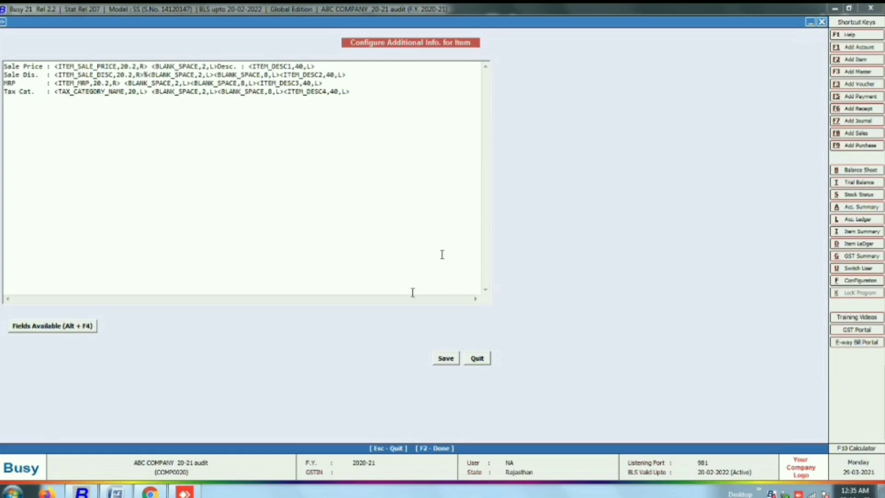
pyautogui.click(446, 361)
# - Save the Item masters configuration, regenerate the master help files and exit the configuration
pyautogui.click(473, 341)
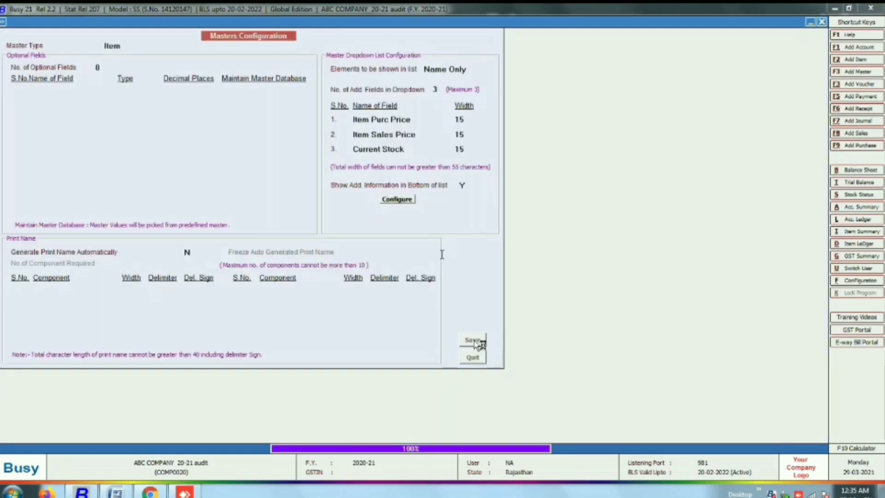
pyautogui.click(469, 274)
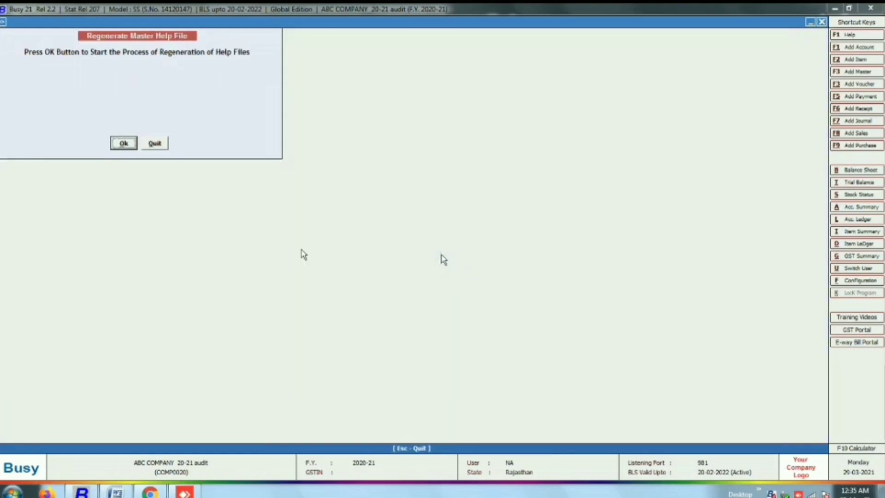
pyautogui.click(124, 143)
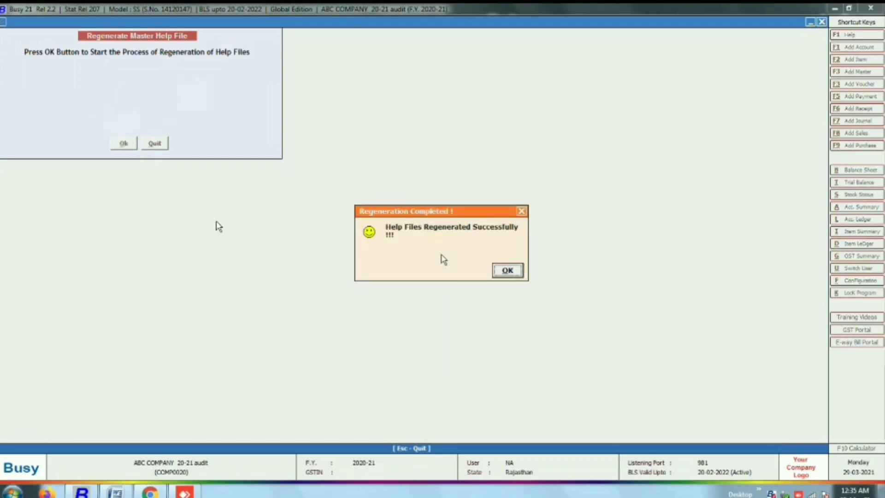
pyautogui.click(510, 274)
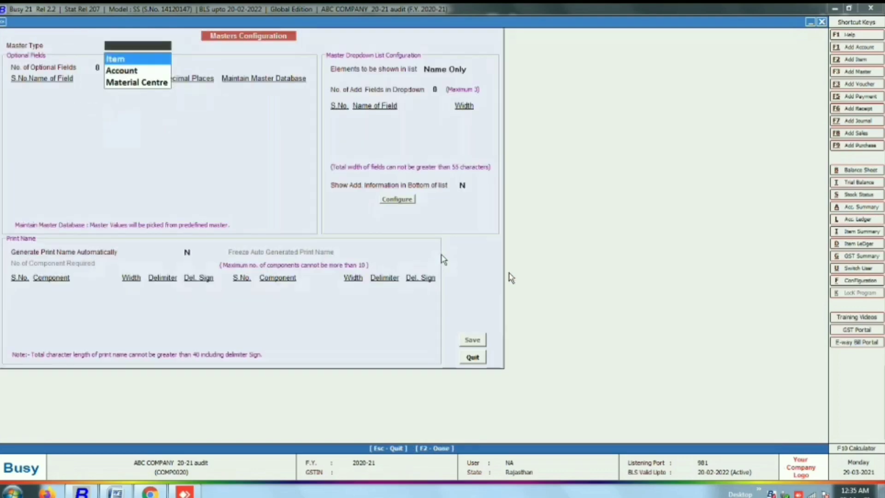
pyautogui.press('Escape')
pyautogui.press('Escape')
pyautogui.press('Escape')
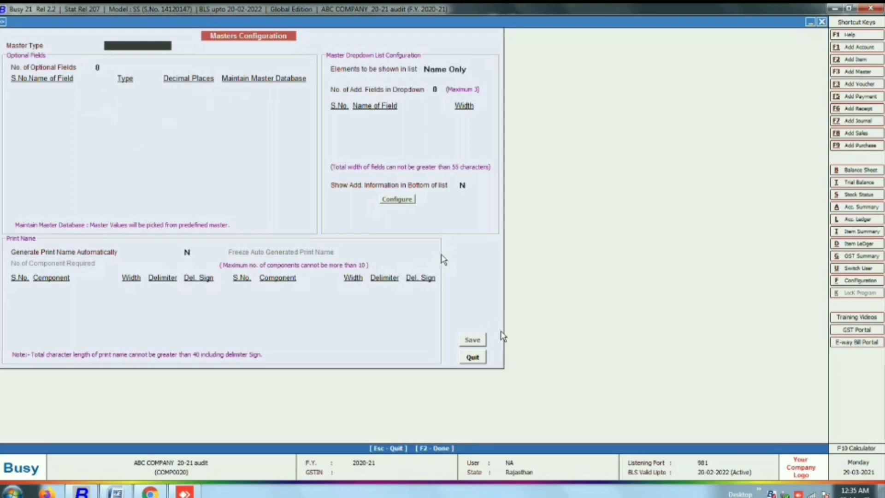
# - Open a new sales voucher in POS mode and filter the item list by "ch" to check the additional item information
pyautogui.press('Right')
pyautogui.press('Return')
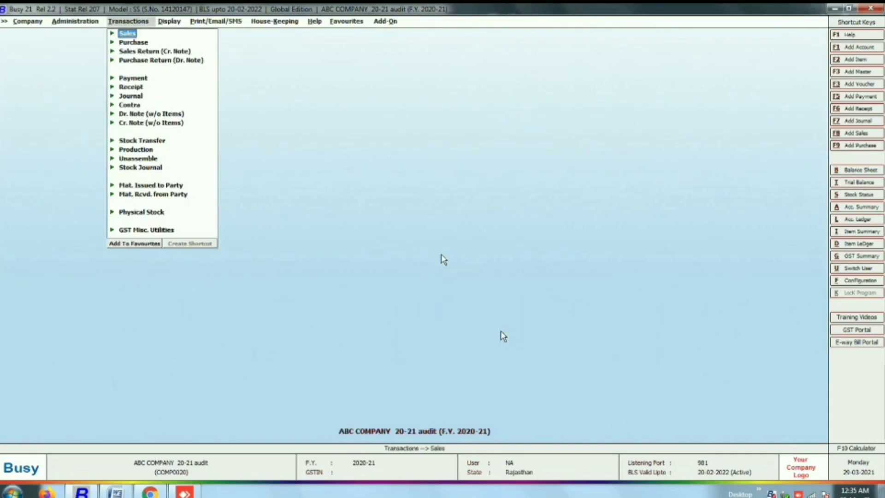
pyautogui.press('Return')
pyautogui.press('Return')
pyautogui.press('Right')
pyautogui.press('Return')
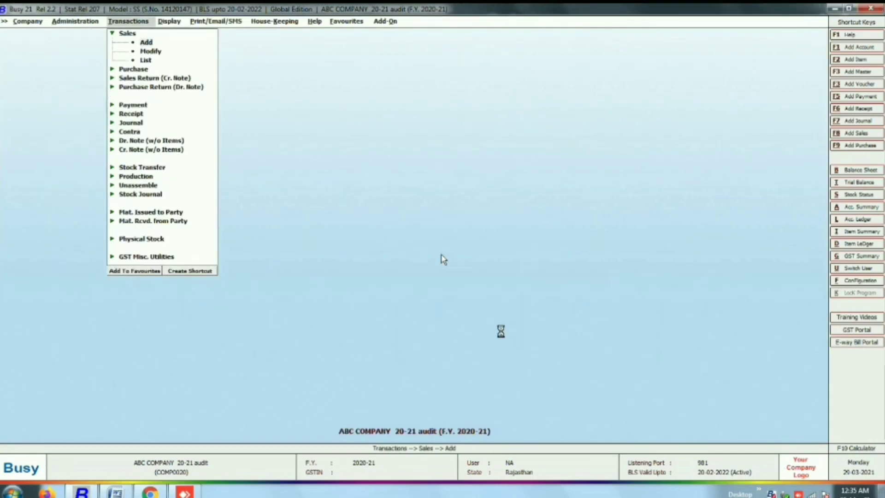
pyautogui.write('ch')
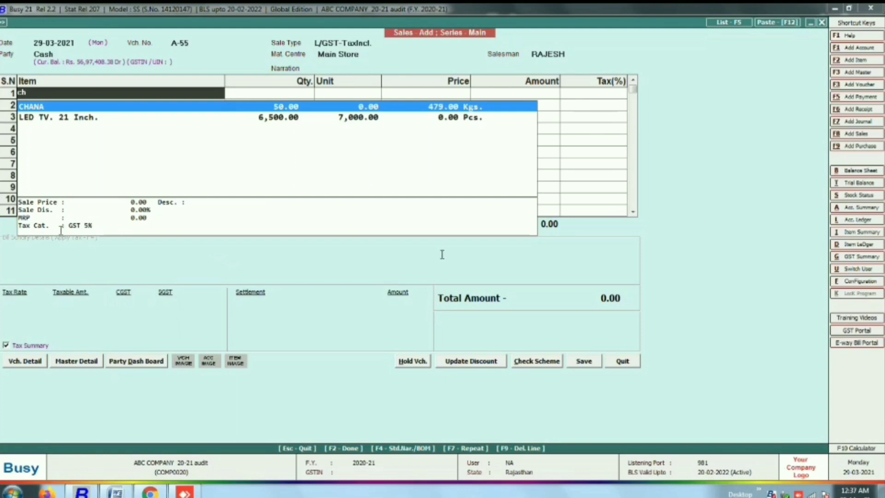
# - Quit the sales voucher without saving the CHANA item line
pyautogui.press('Escape')
pyautogui.press('Escape')
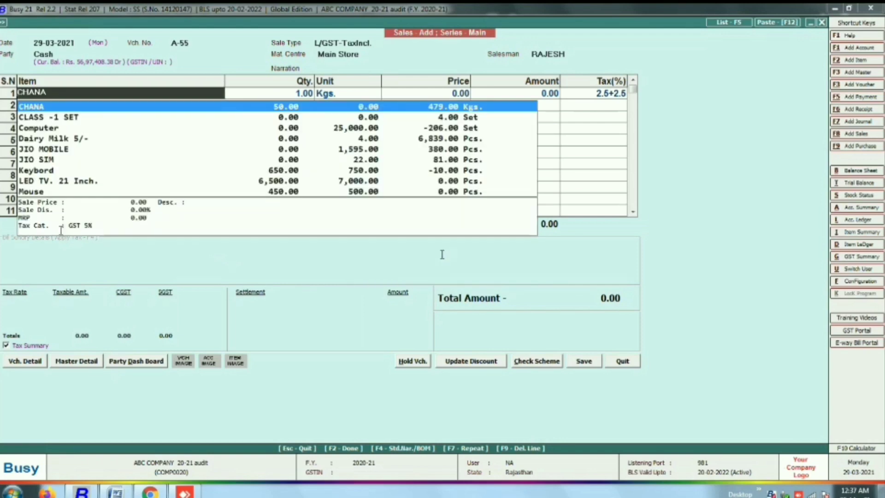
pyautogui.press('Escape')
# - Open the Masters Configuration for the Item master type and bring up its additional information layout for editing
pyautogui.press('Left')
pyautogui.press('Return')
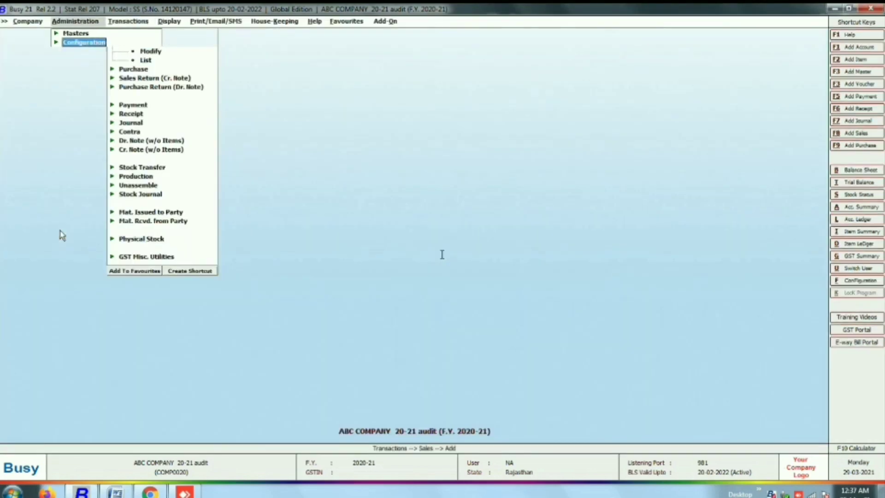
pyautogui.press('Return')
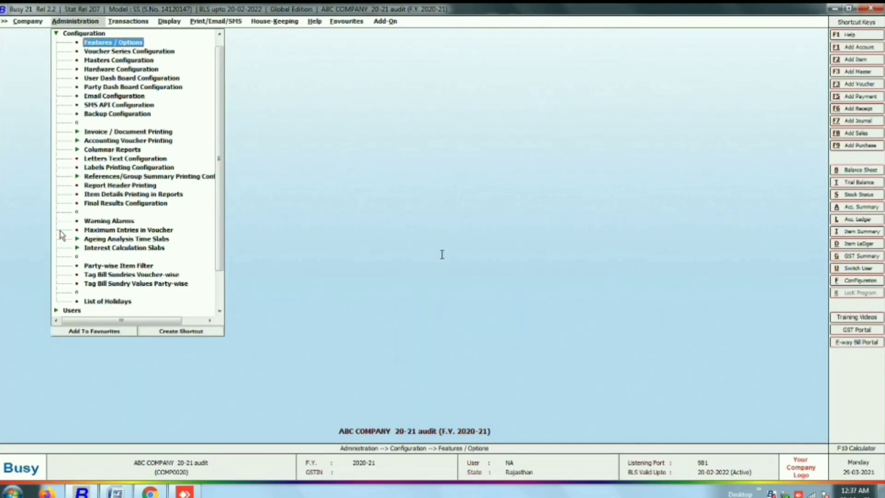
pyautogui.press('Down')
pyautogui.press('Down')
pyautogui.press('Return')
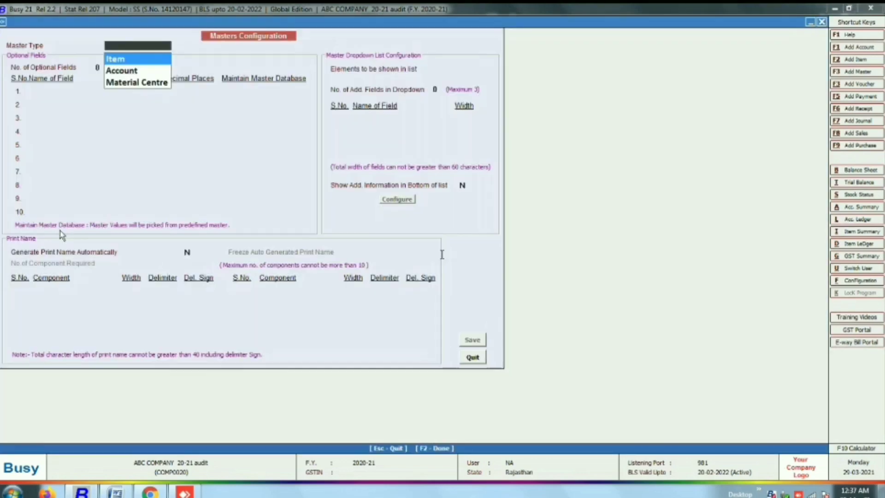
pyautogui.press('Return')
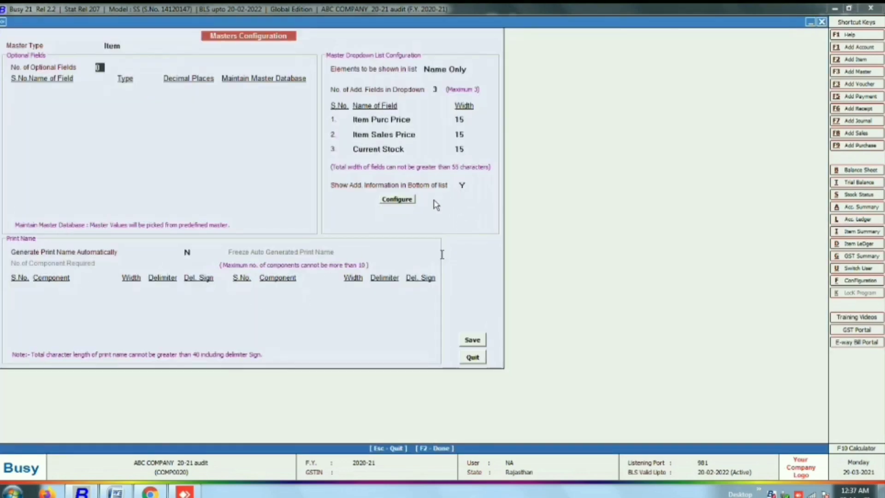
pyautogui.click(393, 203)
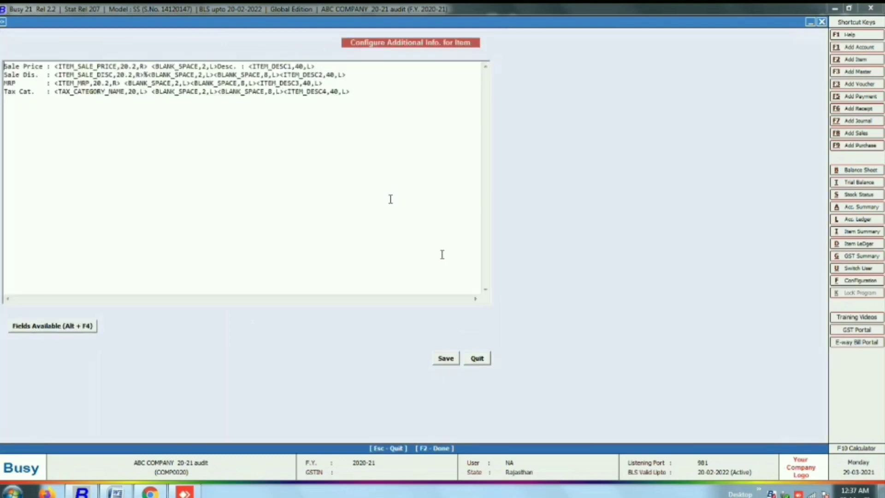
# - Add a fifth layout line reading "Purchase Rate:" followed by the ITEM_PURC_PRICE amount field, and try to save the layout
pyautogui.click(199, 114)
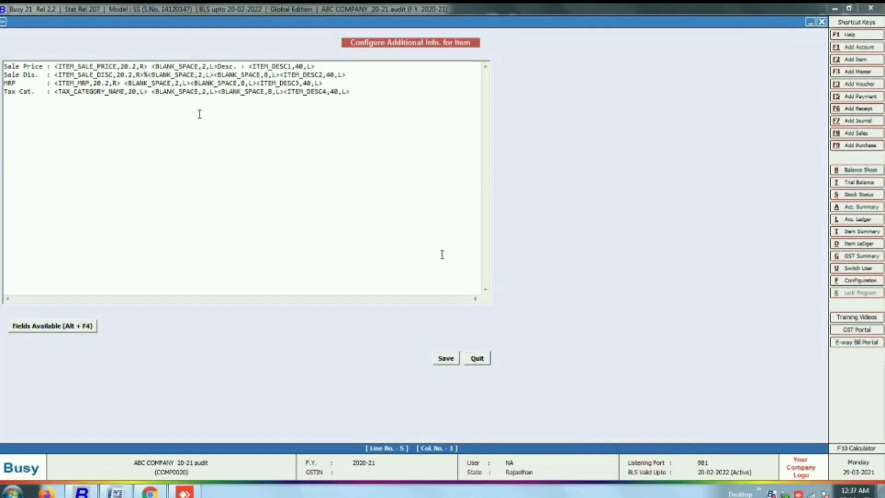
pyautogui.write('Purchase ')
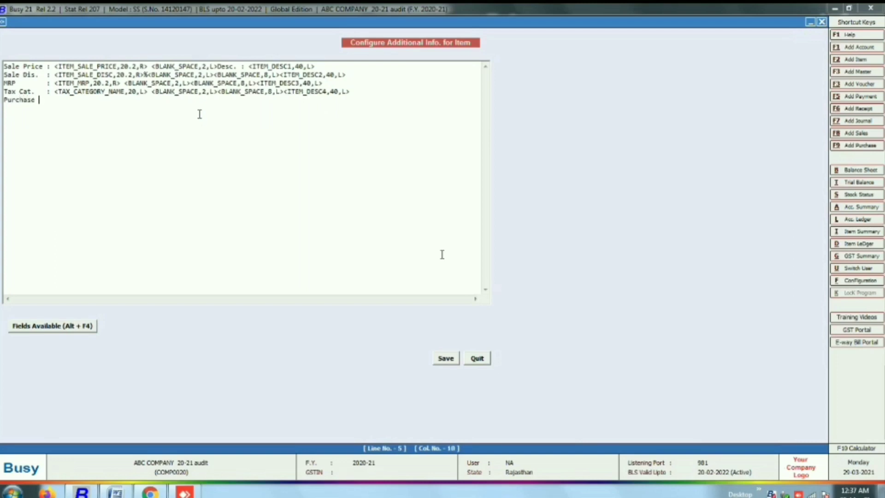
pyautogui.write('Rate:')
pyautogui.click(52, 326)
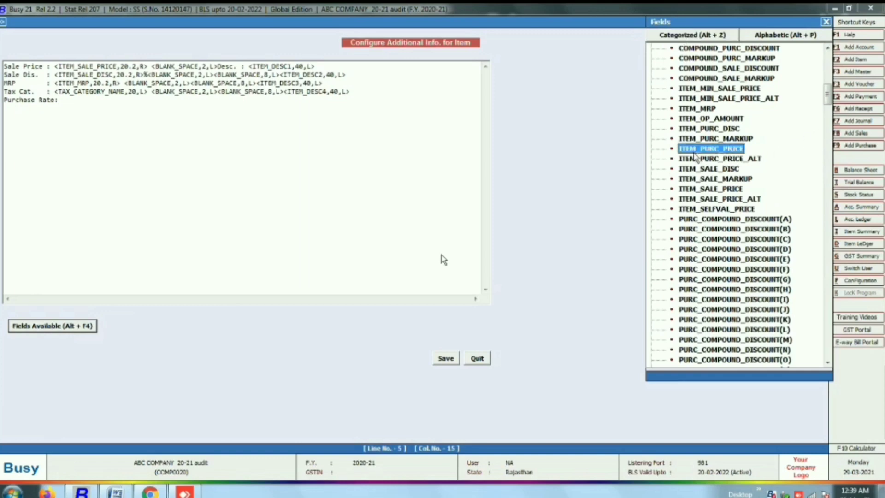
pyautogui.click(826, 76)
pyautogui.moveTo(824, 72); pyautogui.dragTo(818, 58)
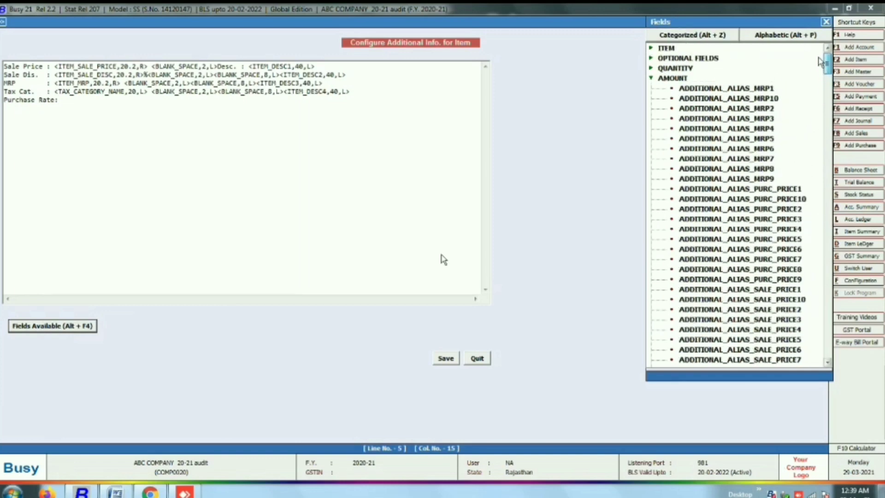
pyautogui.scroll(-1, 784, 74)
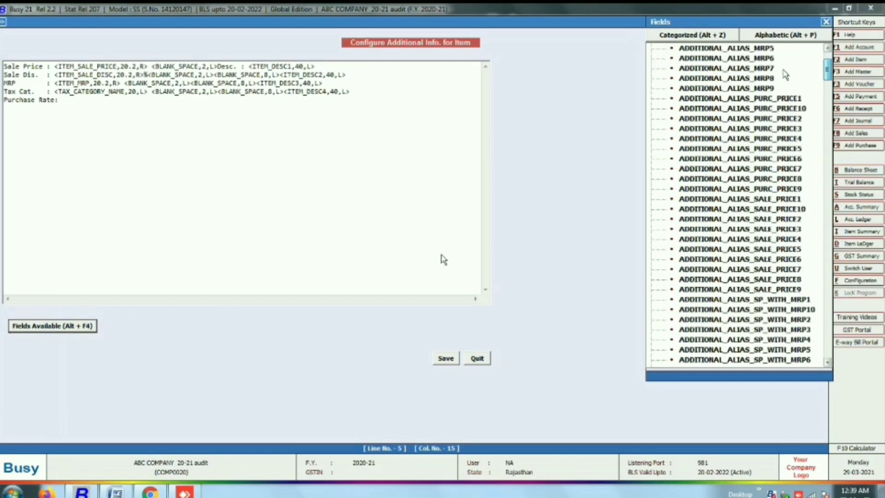
pyautogui.scroll(1, 783, 73)
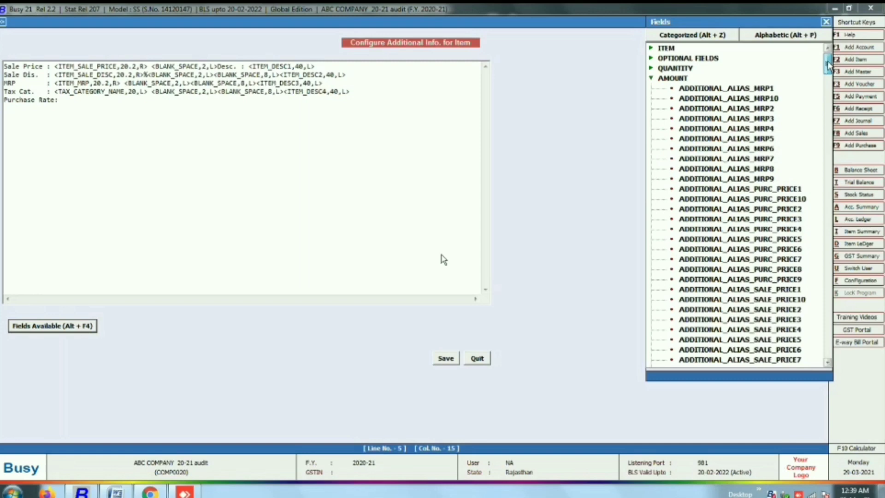
pyautogui.moveTo(828, 60); pyautogui.dragTo(829, 94)
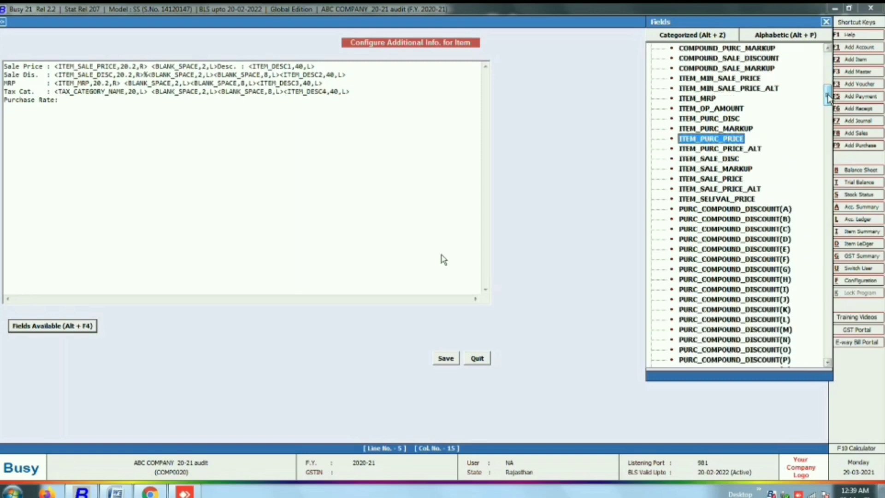
pyautogui.doubleClick(716, 139)
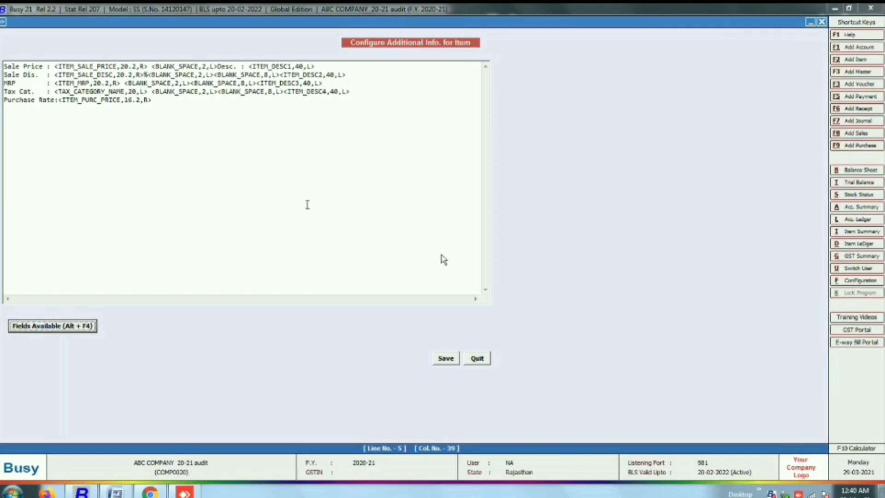
pyautogui.click(446, 359)
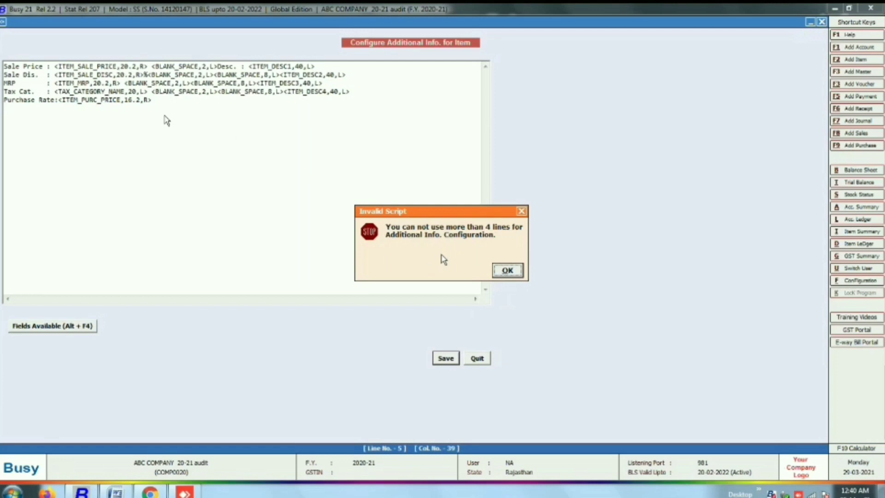
pyautogui.click(507, 271)
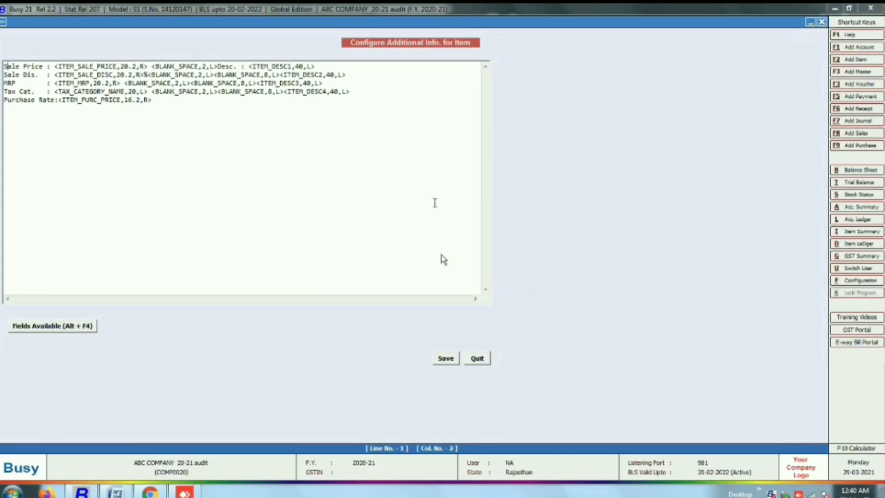
# - Delete the whole Tax Cat. line from the additional information layout and save the layout
pyautogui.click(357, 92)
pyautogui.moveTo(4, 91); pyautogui.dragTo(369, 91)
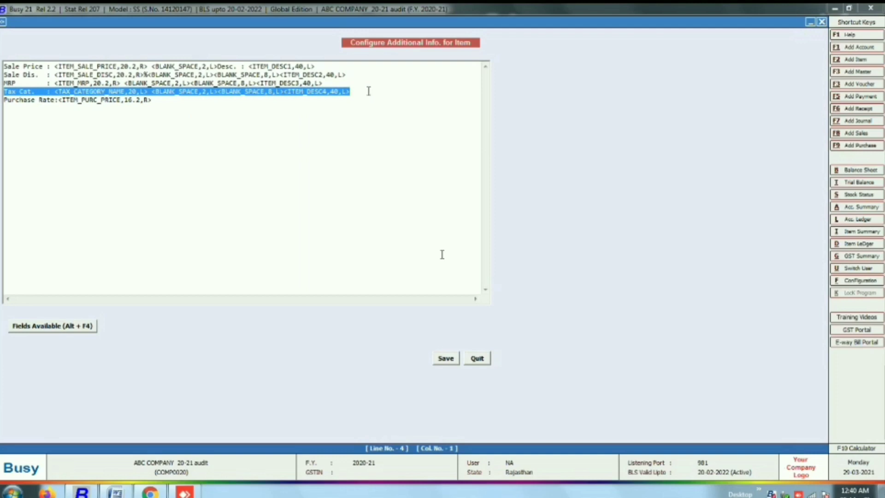
pyautogui.click(368, 91)
pyautogui.press('BackSpace')
pyautogui.press('BackSpace')
pyautogui.press('BackSpace')
pyautogui.press('BackSpace')
pyautogui.press('BackSpace')
pyautogui.press('BackSpace')
pyautogui.press('BackSpace')
pyautogui.press('BackSpace')
pyautogui.press('BackSpace')
pyautogui.press('BackSpace')
pyautogui.press('BackSpace')
pyautogui.press('BackSpace')
pyautogui.press('BackSpace')
pyautogui.press('BackSpace')
pyautogui.press('BackSpace')
pyautogui.press('BackSpace')
pyautogui.press('BackSpace')
pyautogui.press('BackSpace')
pyautogui.press('BackSpace')
pyautogui.press('BackSpace')
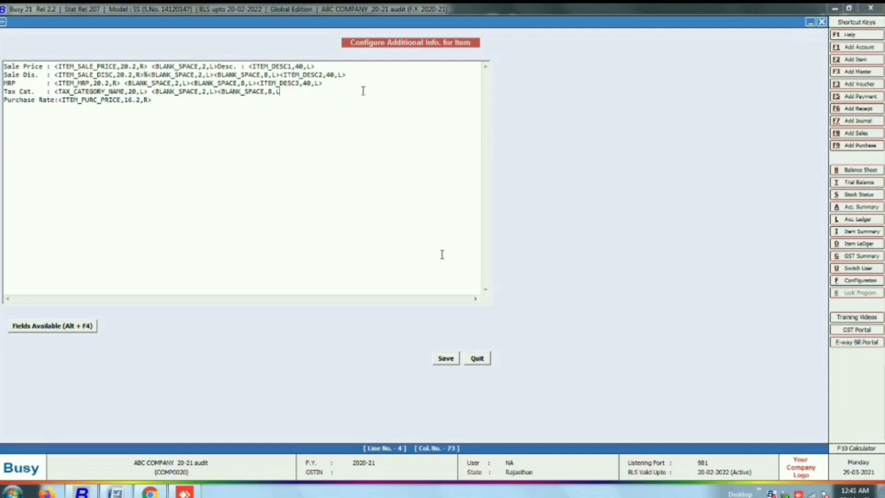
pyautogui.press('BackSpace')
pyautogui.press('BackSpace')
pyautogui.press('BackSpace')
pyautogui.press('BackSpace')
pyautogui.press('BackSpace')
pyautogui.press('BackSpace')
pyautogui.press('BackSpace')
pyautogui.press('BackSpace')
pyautogui.press('BackSpace')
pyautogui.press('BackSpace')
pyautogui.press('BackSpace')
pyautogui.press('BackSpace')
pyautogui.press('BackSpace')
pyautogui.press('BackSpace')
pyautogui.press('BackSpace')
pyautogui.press('BackSpace')
pyautogui.press('BackSpace')
pyautogui.press('BackSpace')
pyautogui.press('BackSpace')
pyautogui.press('BackSpace')
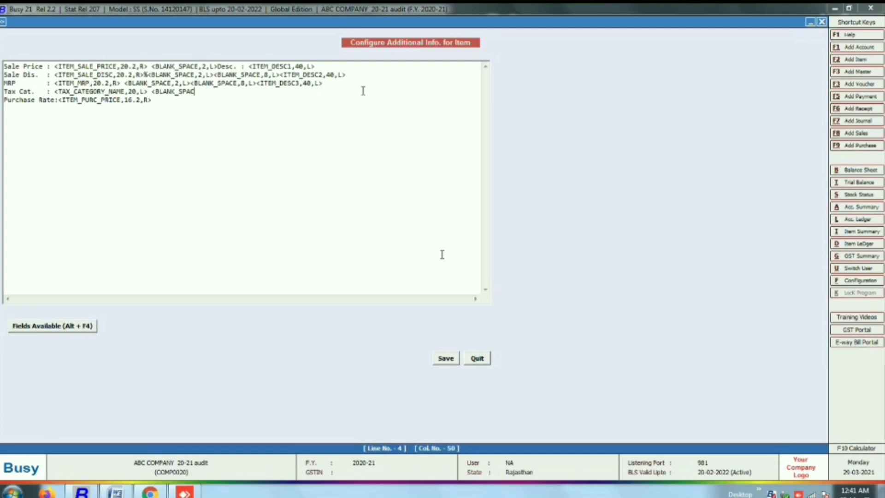
pyautogui.press('BackSpace')
pyautogui.press('BackSpace')
pyautogui.press('BackSpace')
pyautogui.press('BackSpace')
pyautogui.press('BackSpace')
pyautogui.press('BackSpace')
pyautogui.press('BackSpace')
pyautogui.press('BackSpace')
pyautogui.press('BackSpace')
pyautogui.press('BackSpace')
pyautogui.press('BackSpace')
pyautogui.press('BackSpace')
pyautogui.press('BackSpace')
pyautogui.press('BackSpace')
pyautogui.press('BackSpace')
pyautogui.press('BackSpace')
pyautogui.press('BackSpace')
pyautogui.press('BackSpace')
pyautogui.press('BackSpace')
pyautogui.press('BackSpace')
pyautogui.press('BackSpace')
pyautogui.press('BackSpace')
pyautogui.press('BackSpace')
pyautogui.press('BackSpace')
pyautogui.press('BackSpace')
pyautogui.press('BackSpace')
pyautogui.press('BackSpace')
pyautogui.press('BackSpace')
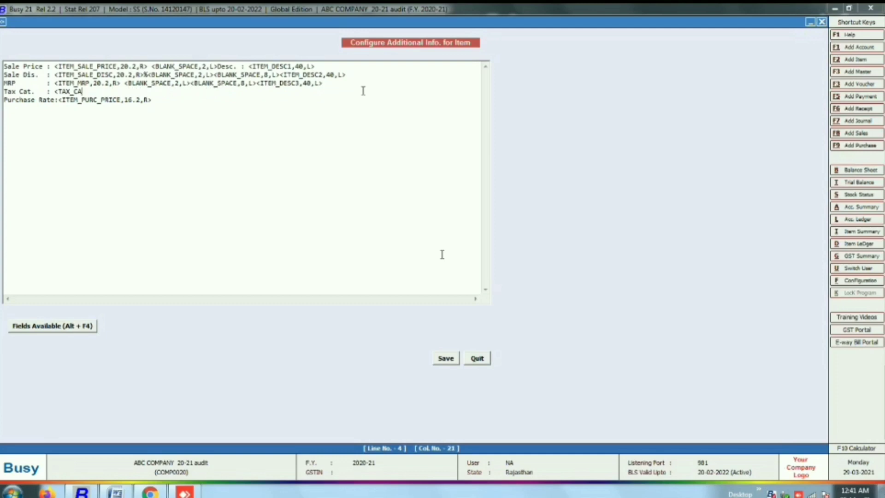
pyautogui.press('BackSpace')
pyautogui.press('BackSpace')
pyautogui.press('BackSpace')
pyautogui.press('BackSpace')
pyautogui.press('BackSpace')
pyautogui.press('BackSpace')
pyautogui.press('BackSpace')
pyautogui.press('BackSpace')
pyautogui.press('BackSpace')
pyautogui.press('BackSpace')
pyautogui.press('BackSpace')
pyautogui.press('BackSpace')
pyautogui.press('BackSpace')
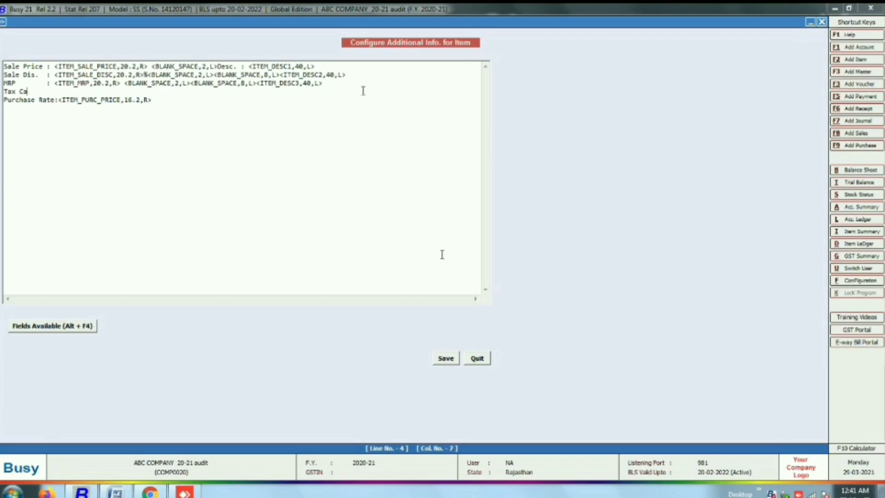
pyautogui.press('BackSpace')
pyautogui.press('BackSpace')
pyautogui.press('BackSpace')
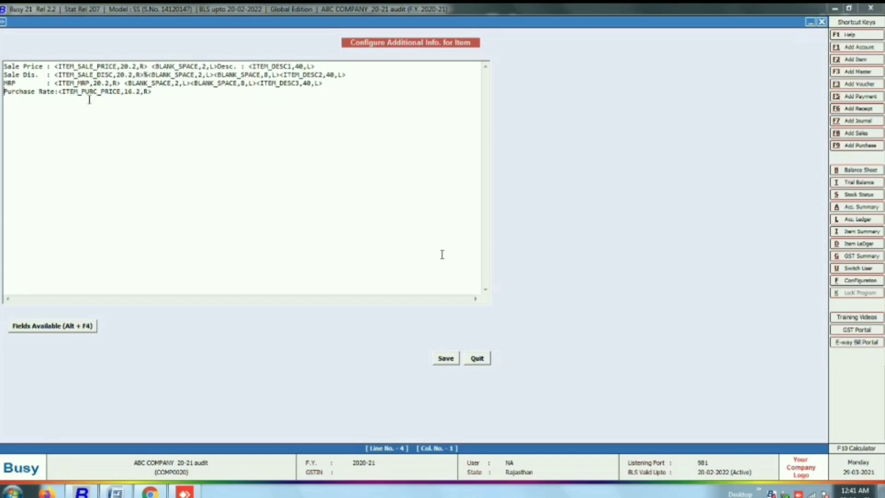
pyautogui.click(446, 358)
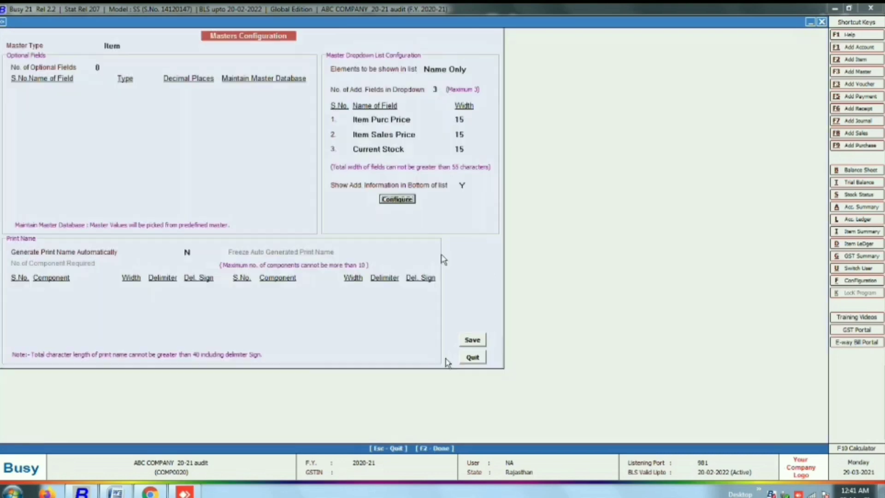
# - Save the Item masters configuration, regenerate the master help files and leave the configuration
pyautogui.click(471, 345)
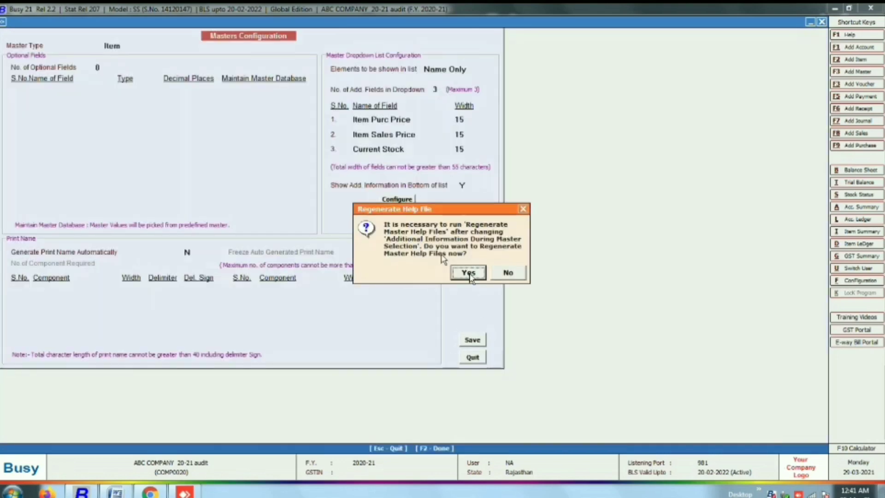
pyautogui.click(468, 273)
pyautogui.click(123, 143)
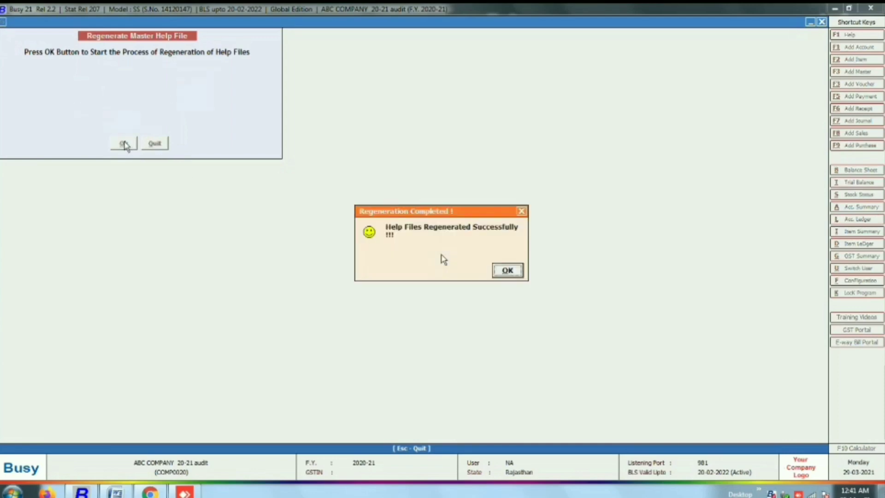
pyautogui.press('Return')
pyautogui.press('Escape')
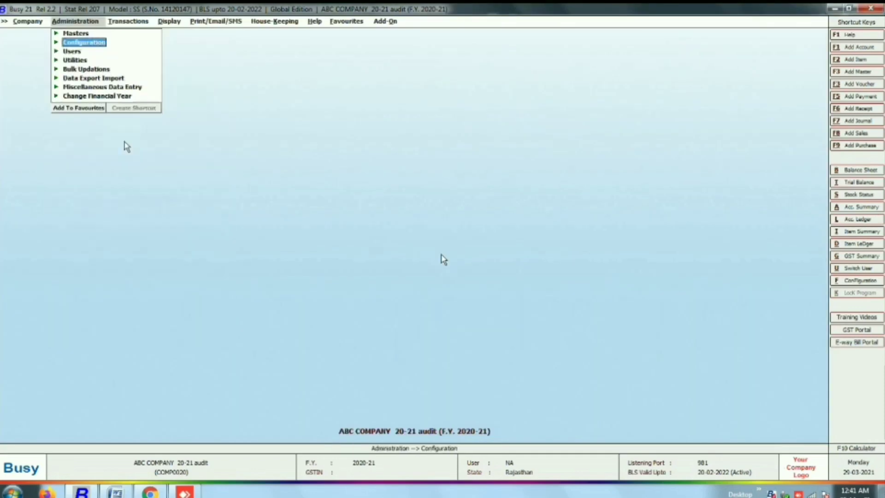
# - Open a new sales voucher for the Cash party and filter the item list by "sug" to check the purchase rate information
pyautogui.press('Right')
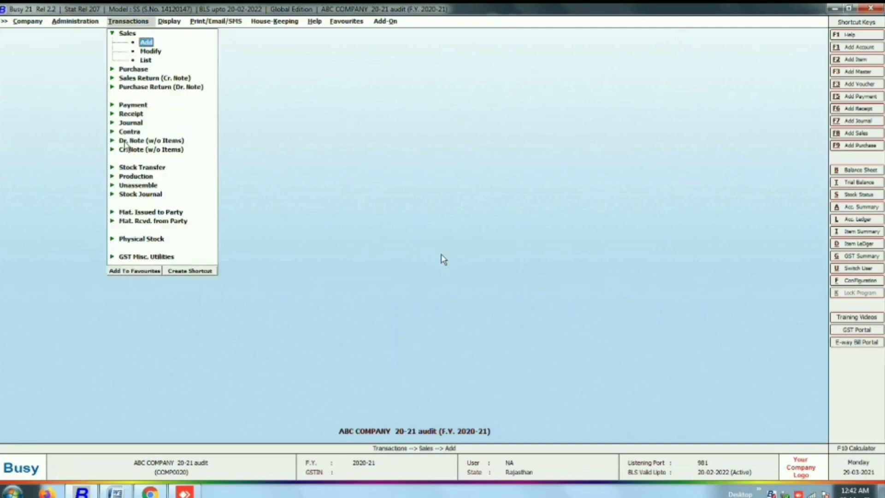
pyautogui.press('Return')
pyautogui.press('Right')
pyautogui.press('Return')
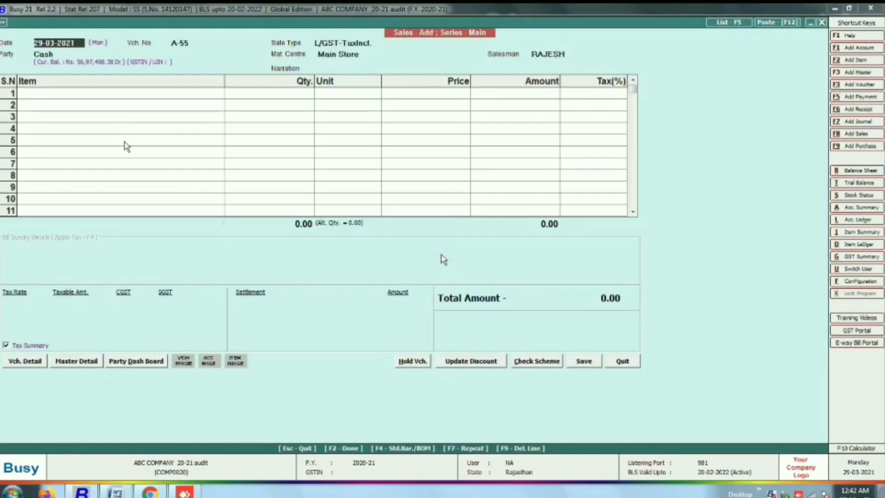
pyautogui.press('Return')
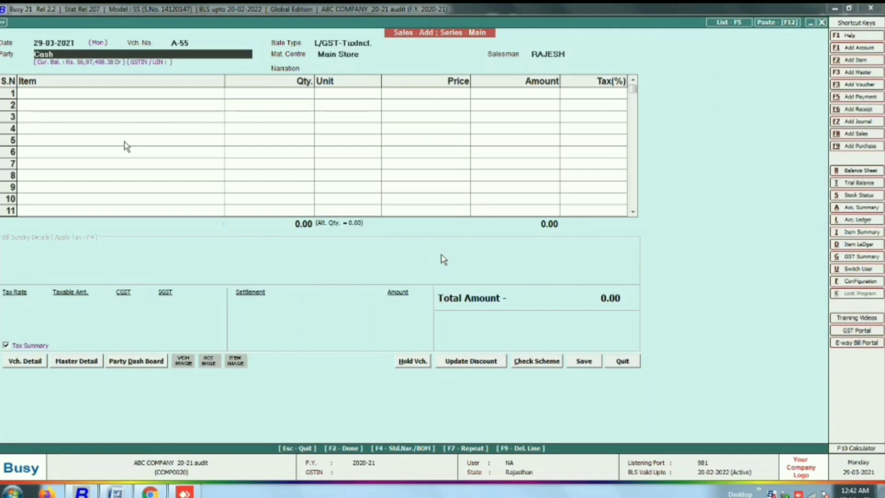
pyautogui.press('Return')
pyautogui.press('Return')
pyautogui.press('Return')
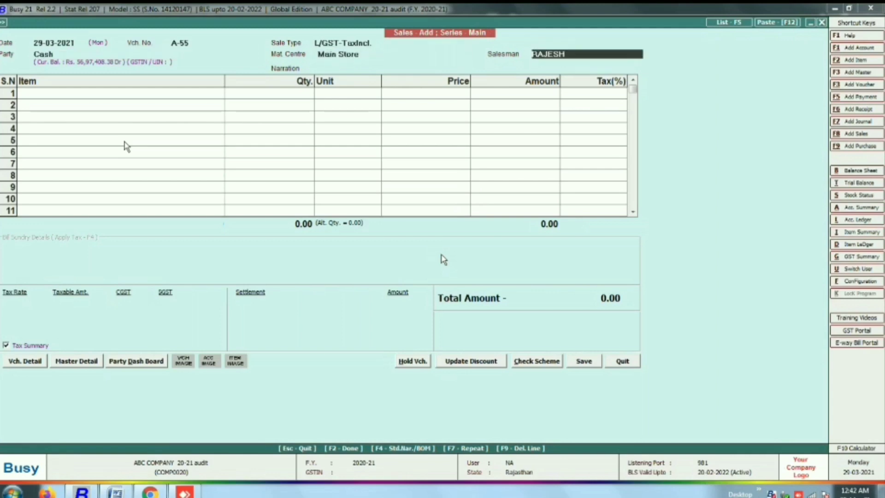
pyautogui.press('Return')
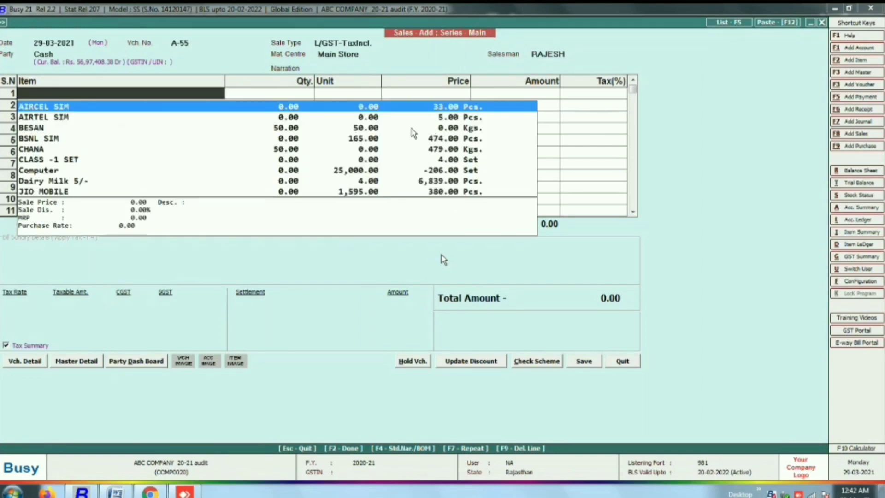
pyautogui.write('sug')
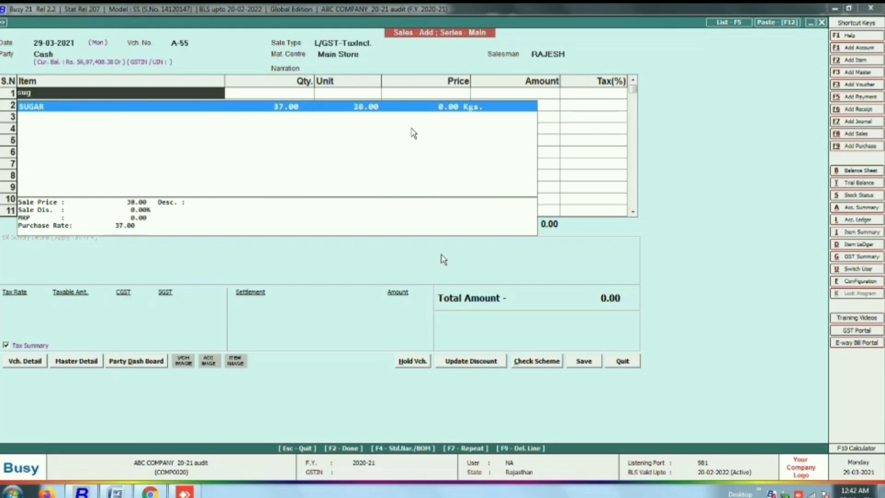